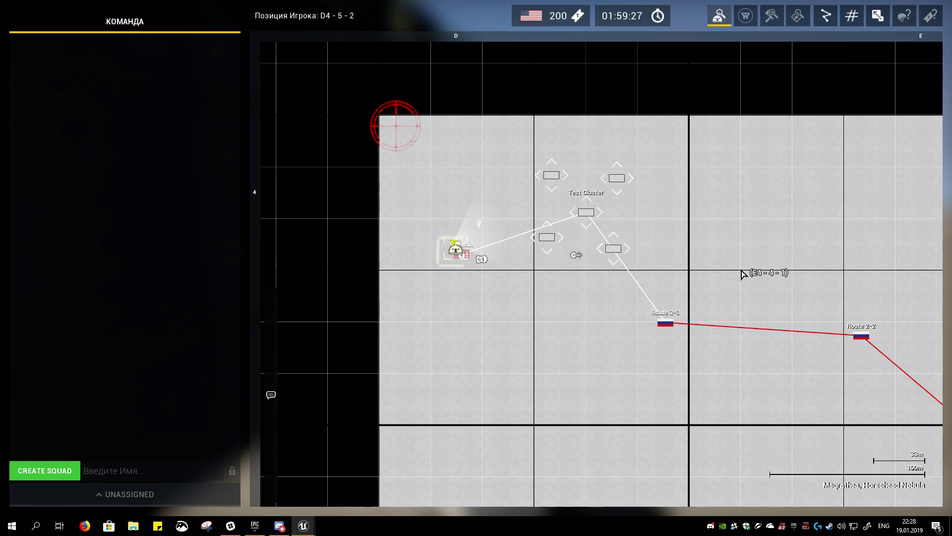
# Step: Examine the capture route on the full map from US Main through Test Cluster to RU Main, and close the map
pyautogui.moveTo(777, 347); pyautogui.dragTo(608, 333)
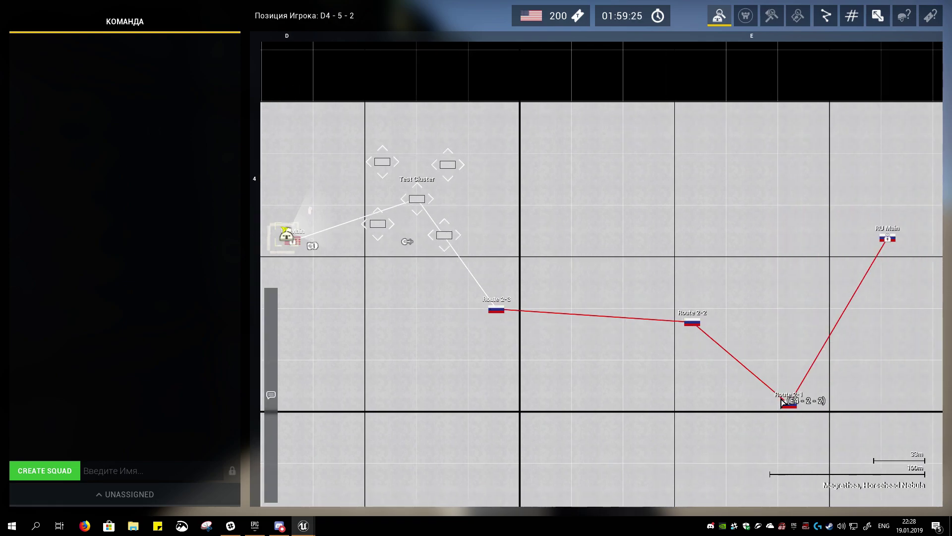
pyautogui.scroll(-4, 515, 320)
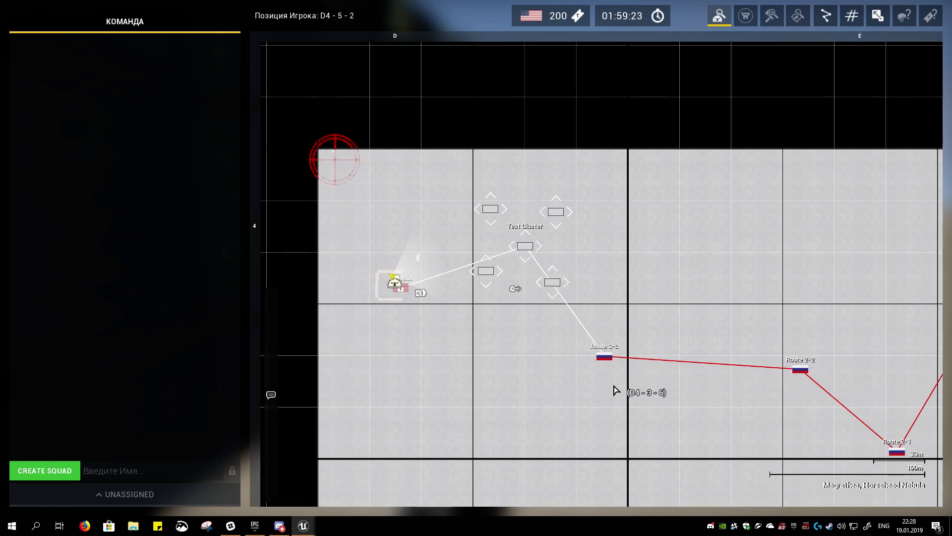
pyautogui.scroll(3, 627, 310)
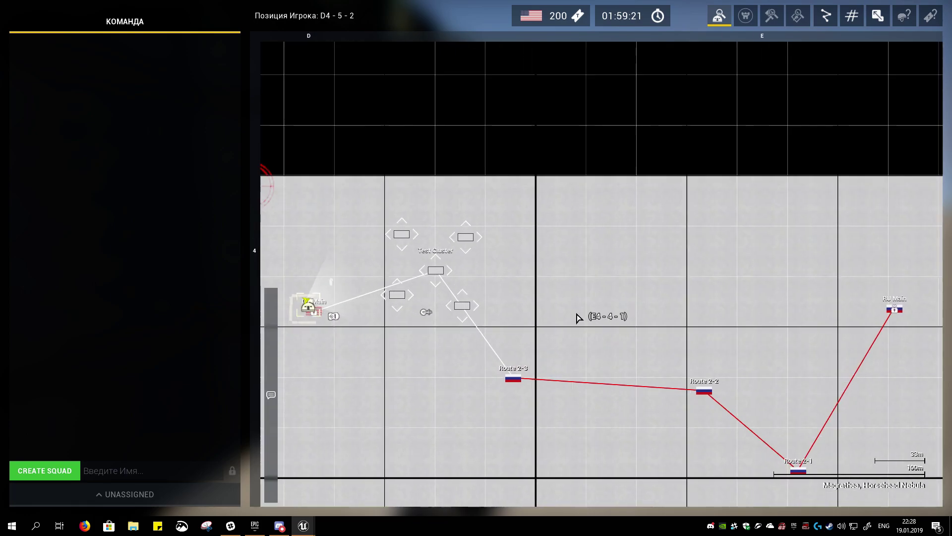
pyautogui.press('m')
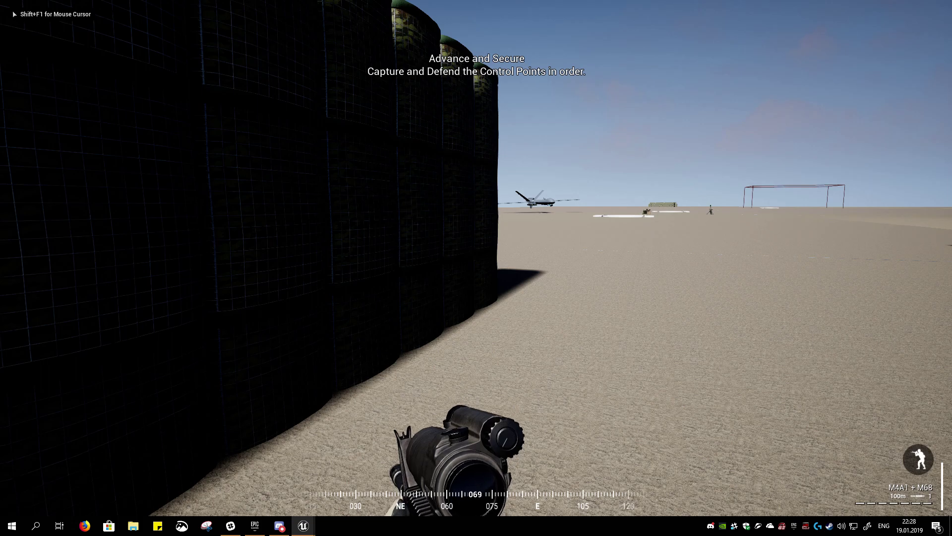
# Step: Leave the full-screen viewport and inspect the BP_RAASGraph, S-0-Subflag and S-1-Subflag actors in the TugOfWar folder
pyautogui.press('F11')
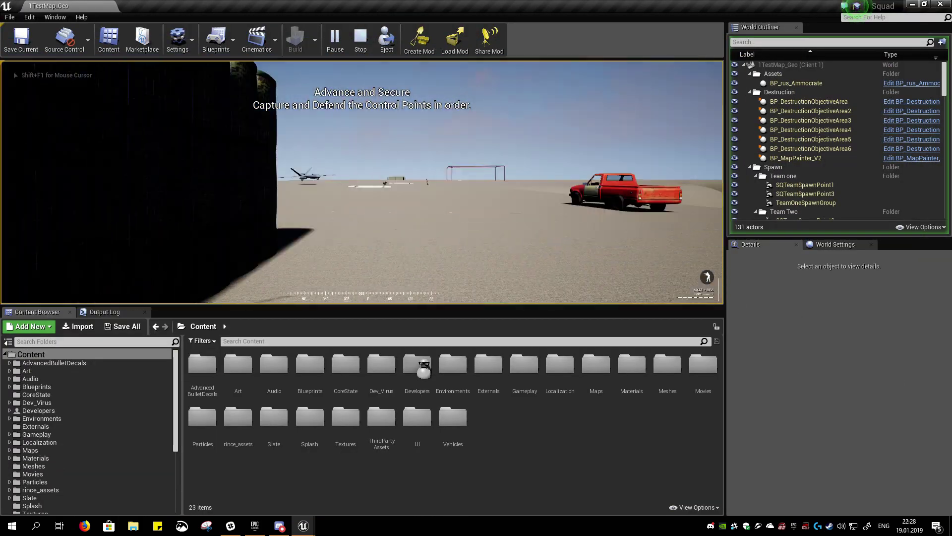
pyautogui.scroll(-5, 848, 187)
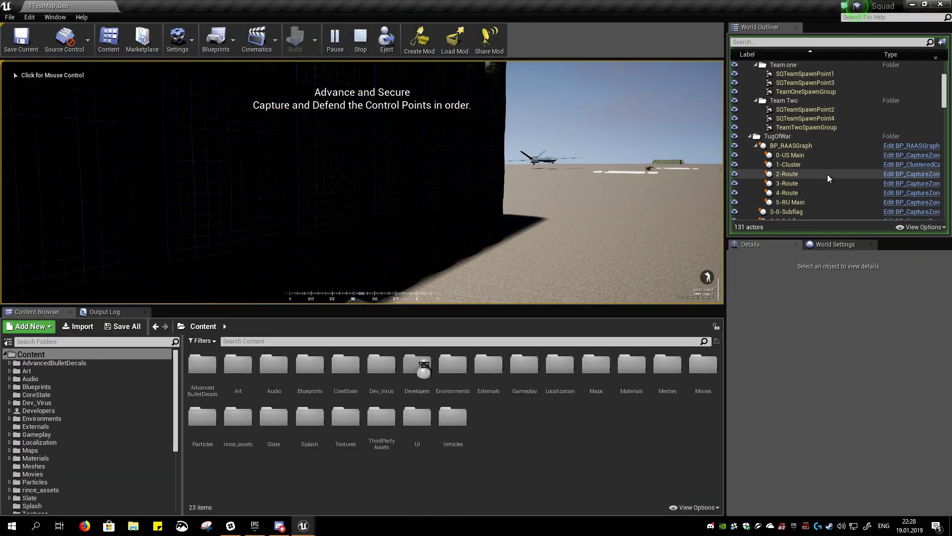
pyautogui.click(814, 143)
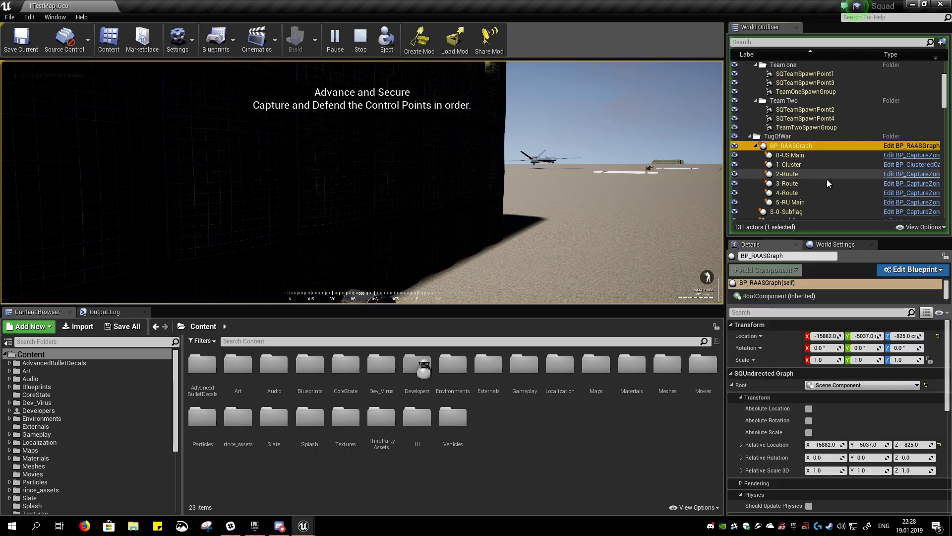
pyautogui.scroll(-1, 821, 177)
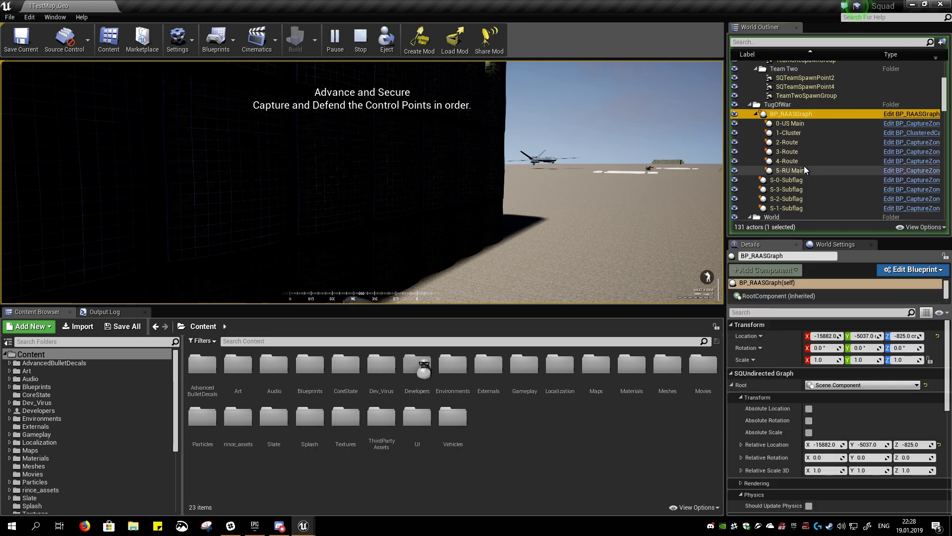
pyautogui.click(803, 180)
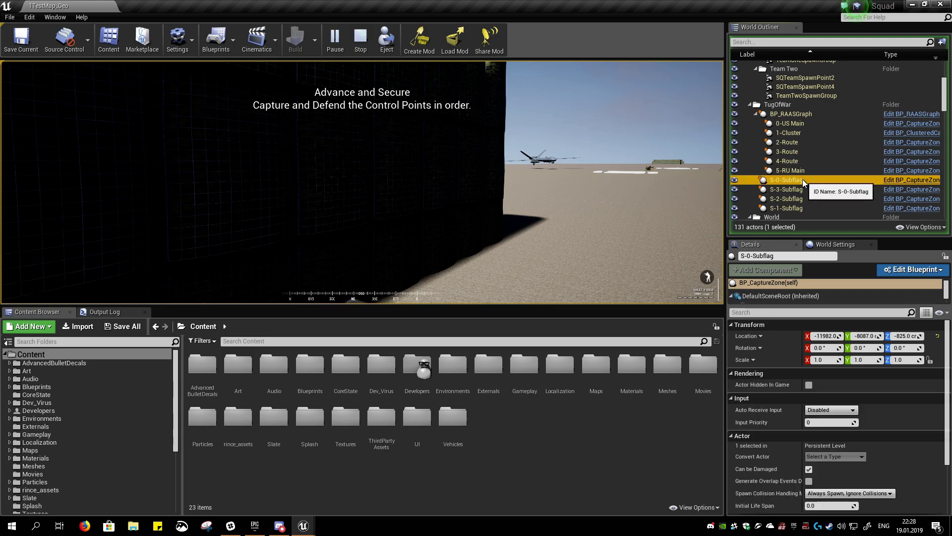
pyautogui.click(803, 208)
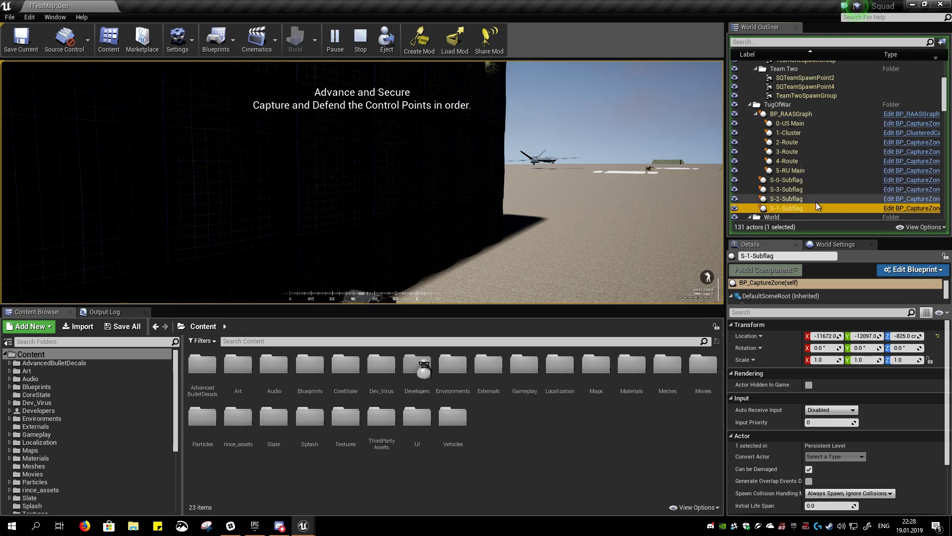
# Step: Inspect the Secondary Zones array in the 1-Cluster actor's SQClusteredCaptureZoneComponent
pyautogui.click(805, 133)
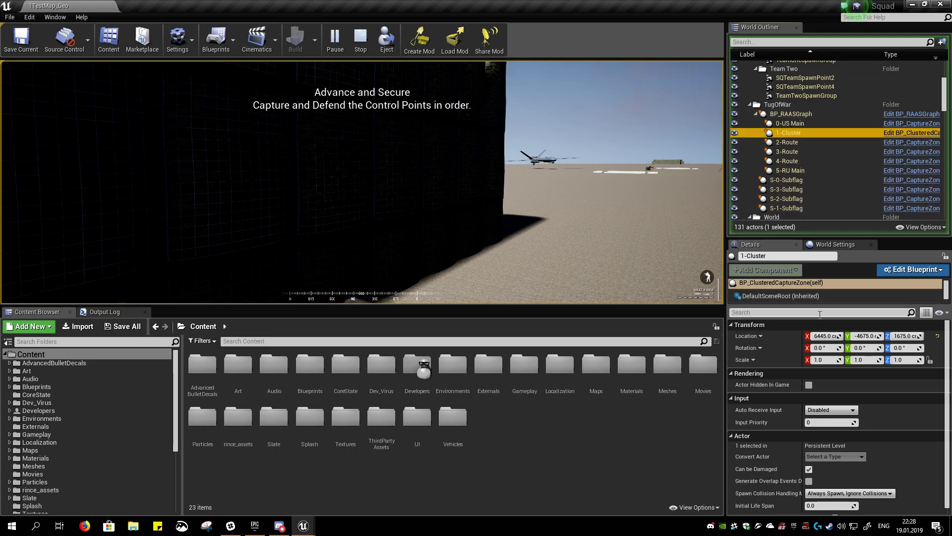
pyautogui.moveTo(819, 304); pyautogui.dragTo(819, 342)
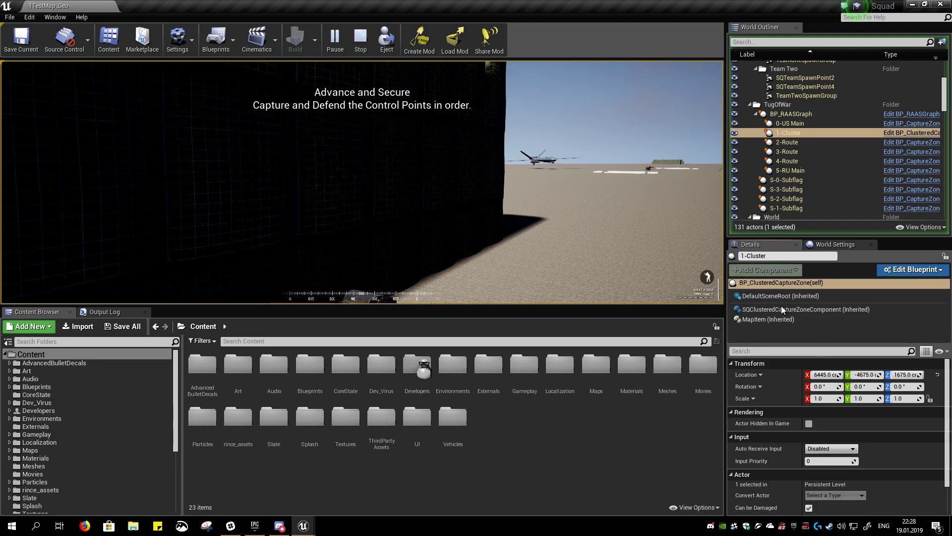
pyautogui.click(773, 309)
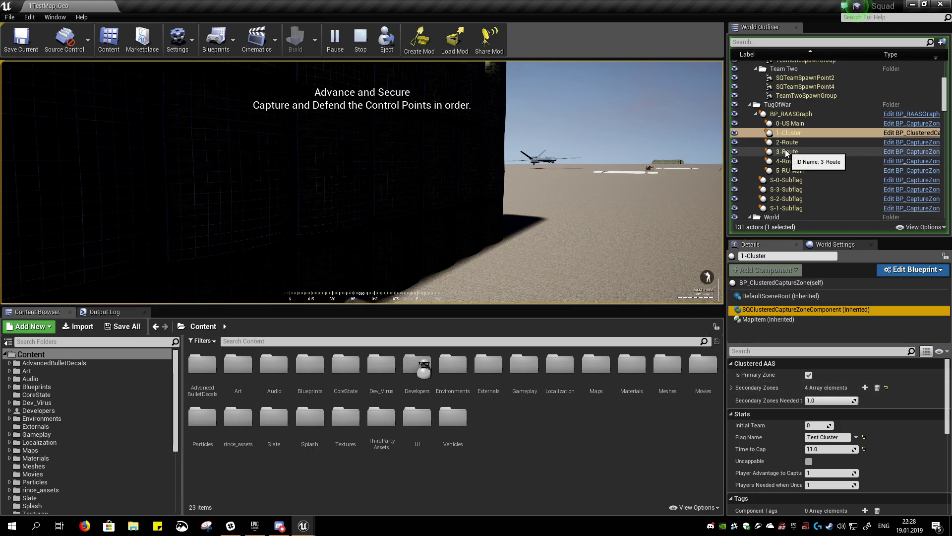
pyautogui.click(731, 387)
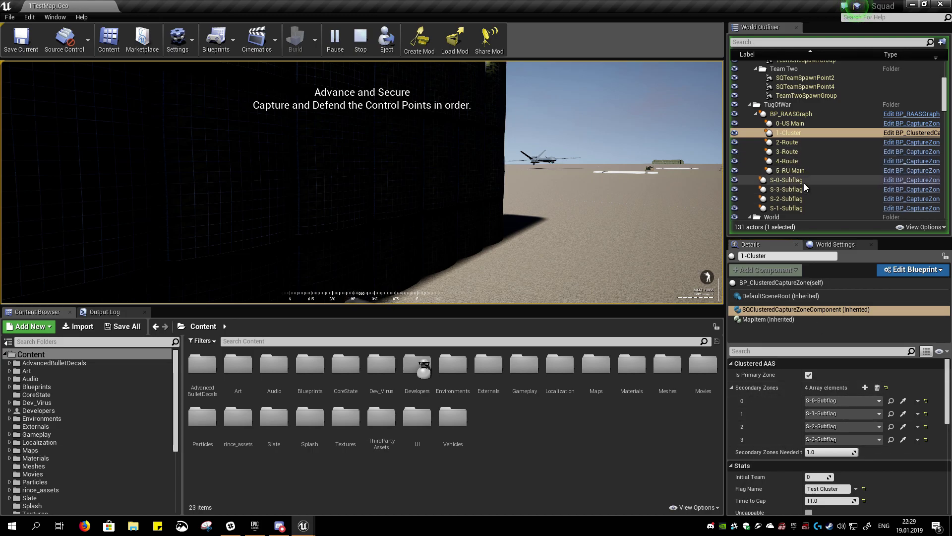
# Step: Return the running game to full screen and examine the flags around Test Cluster on the full map
pyautogui.press('m')
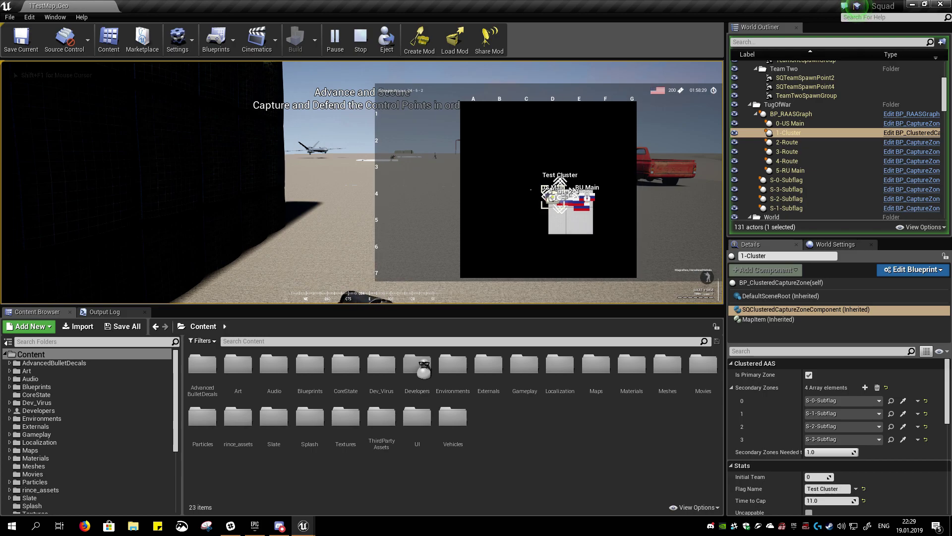
pyautogui.press('F11')
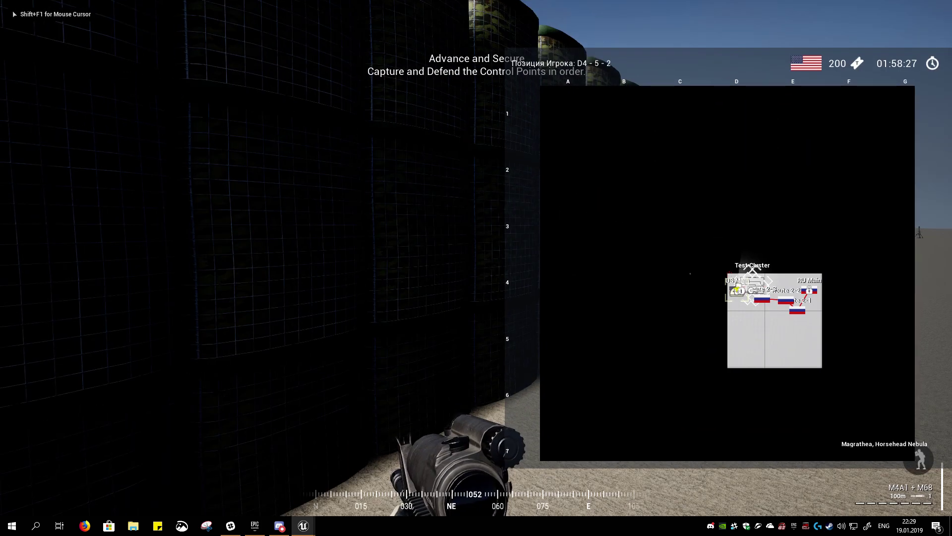
pyautogui.press('Return')
pyautogui.moveTo(503, 255); pyautogui.dragTo(656, 310)
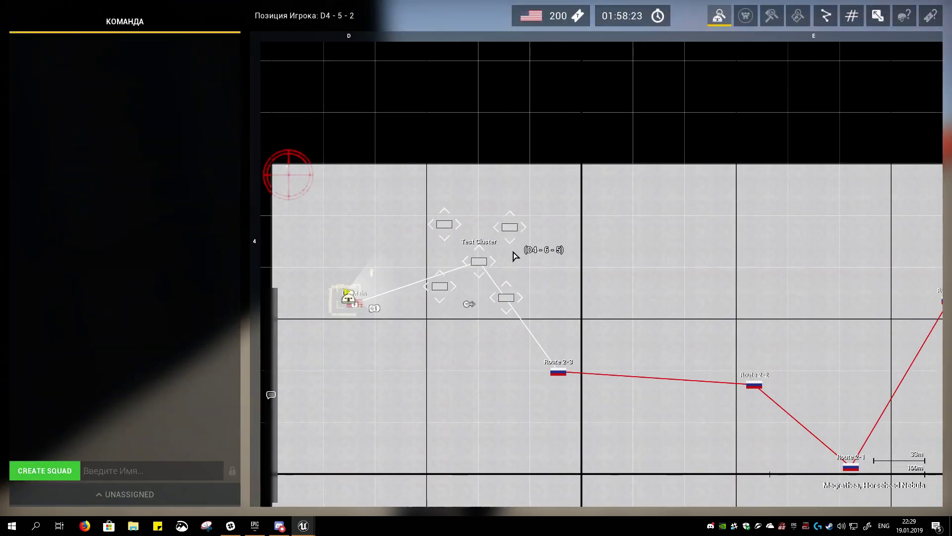
pyautogui.press('capslock')
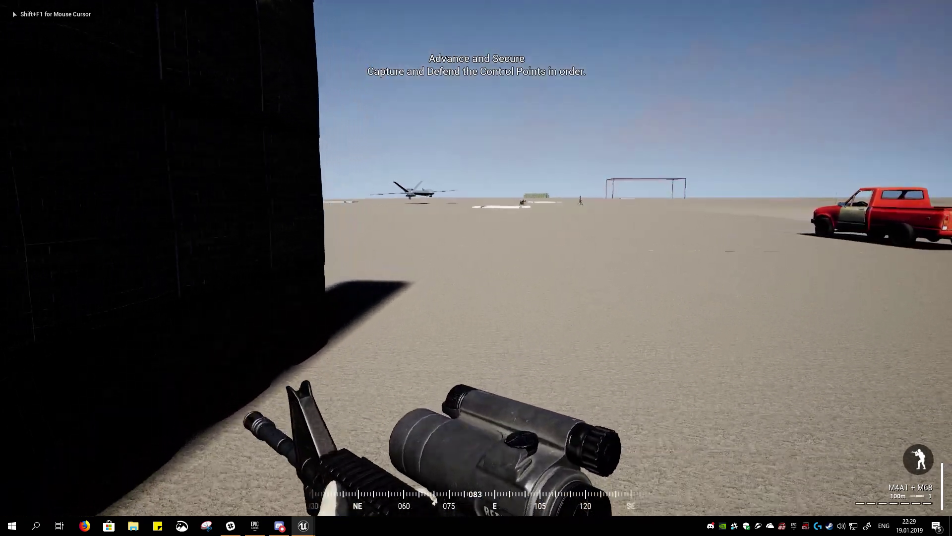
# Step: Overlay the zoomed-in map on the game view, walk from US Main to the cluster's southwestern secondary flag and capture it
pyautogui.press('m')
pyautogui.scroll(5, 727, 273)
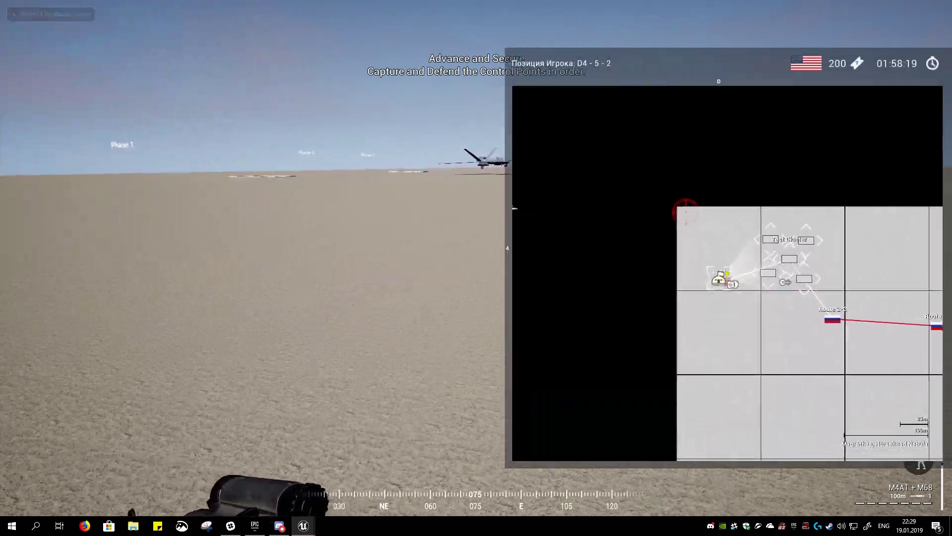
pyautogui.press('w')
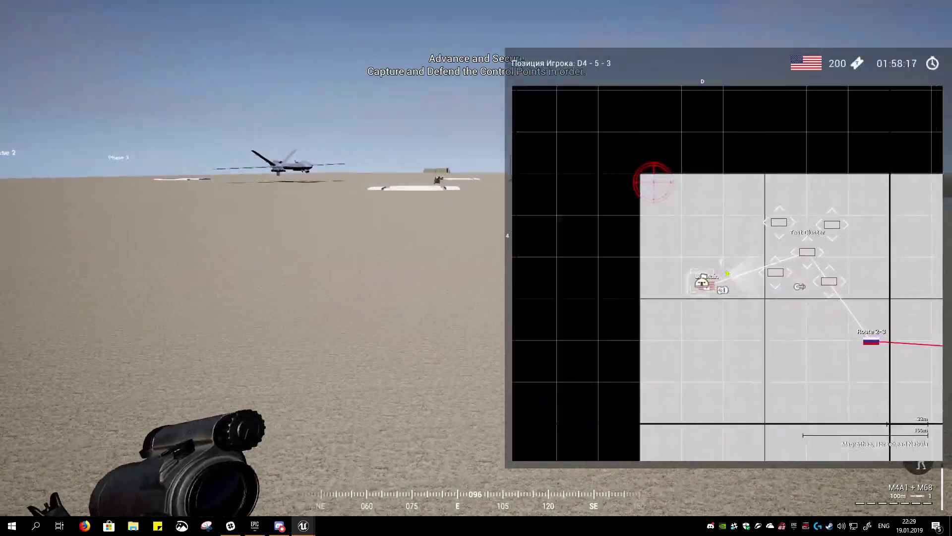
pyautogui.press('w')
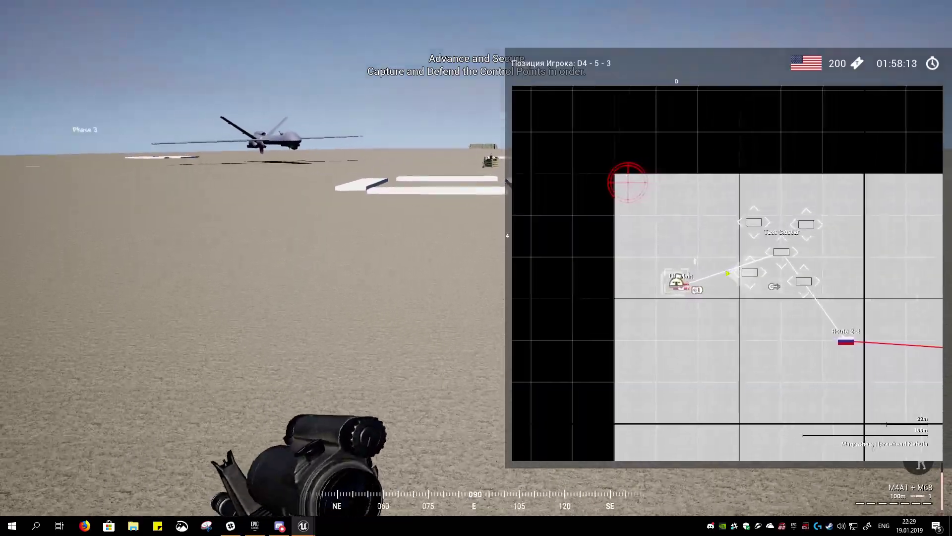
pyautogui.press('w')
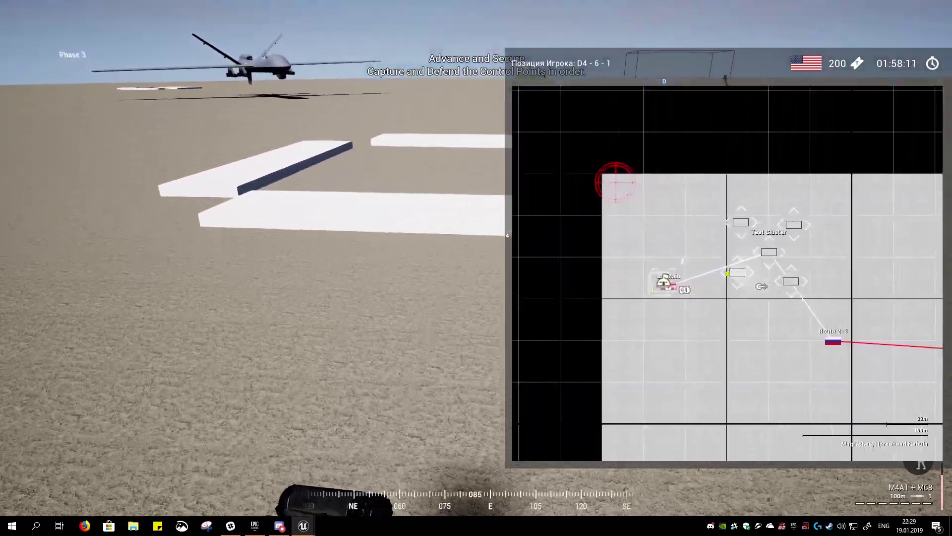
pyautogui.press('w')
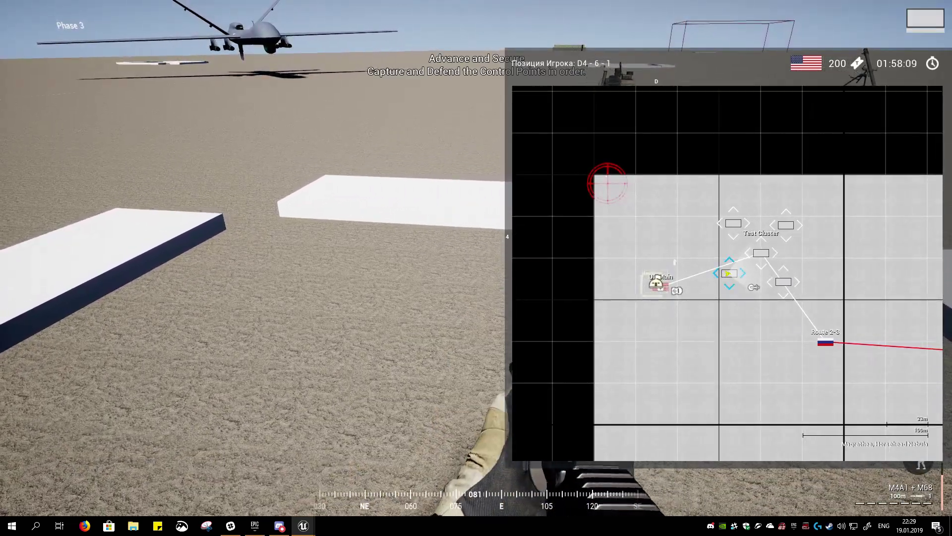
pyautogui.press('w')
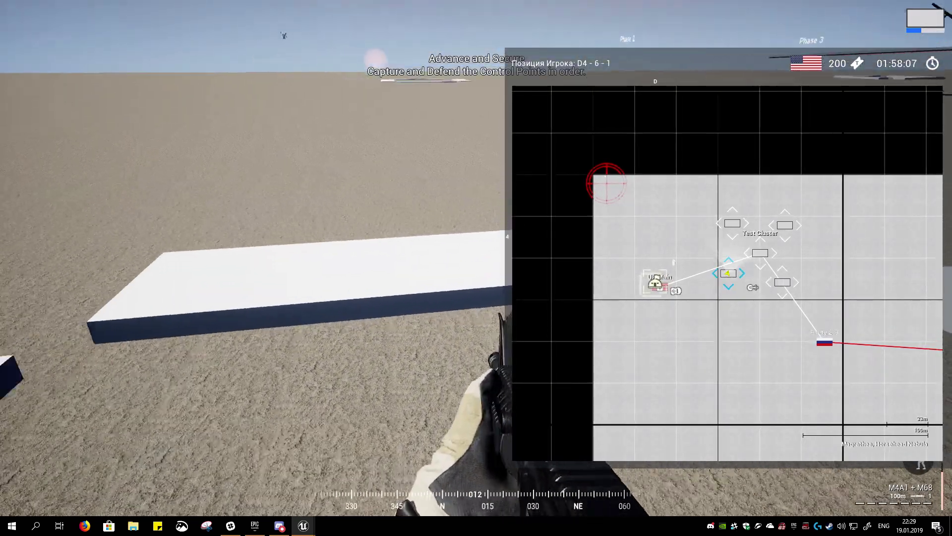
pyautogui.press('w')
pyautogui.press('w')
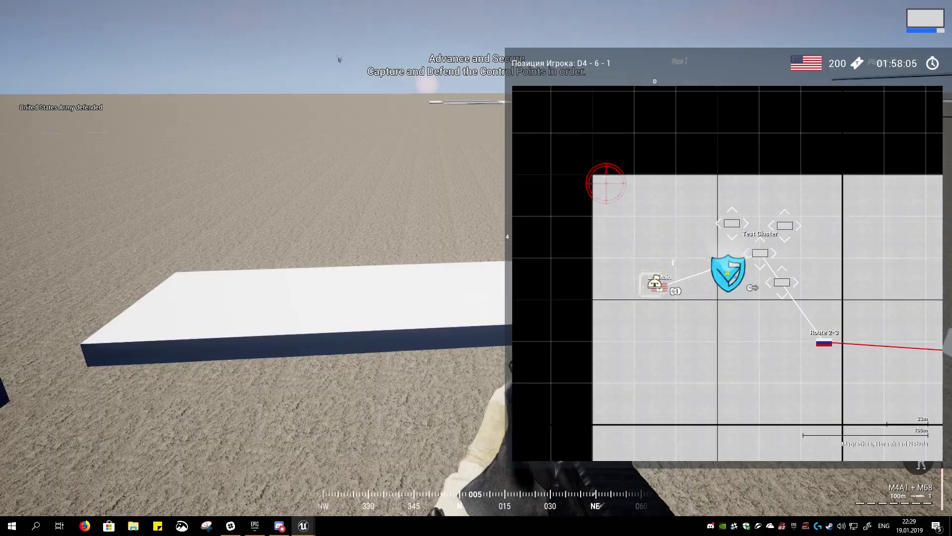
# Step: Walk north to the cluster's northwestern secondary flag and stay inside its zone to capture it
pyautogui.press('w')
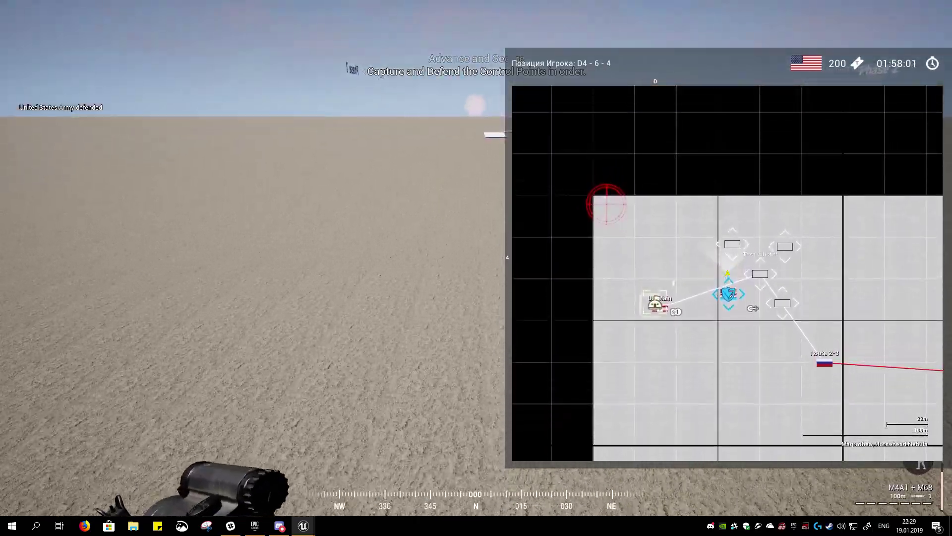
pyautogui.press('w')
pyautogui.press('w')
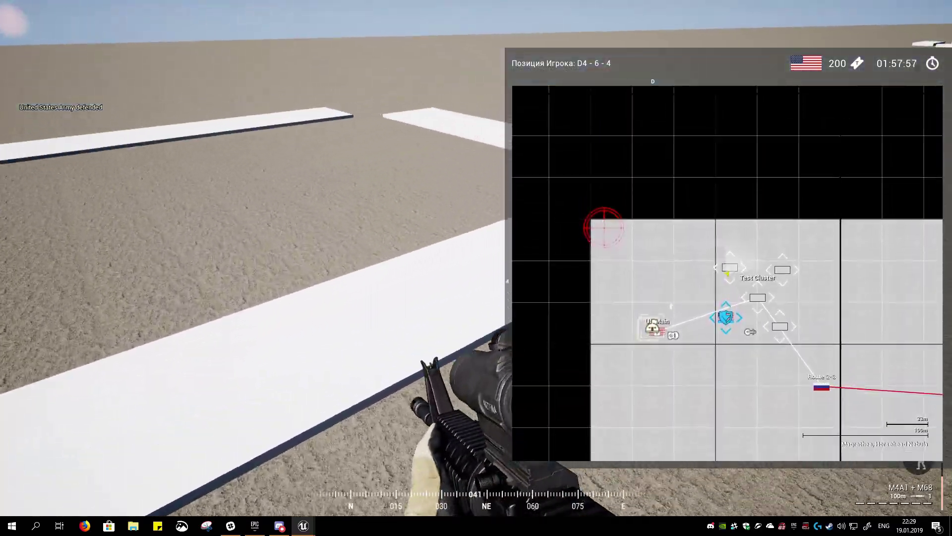
pyautogui.press('w')
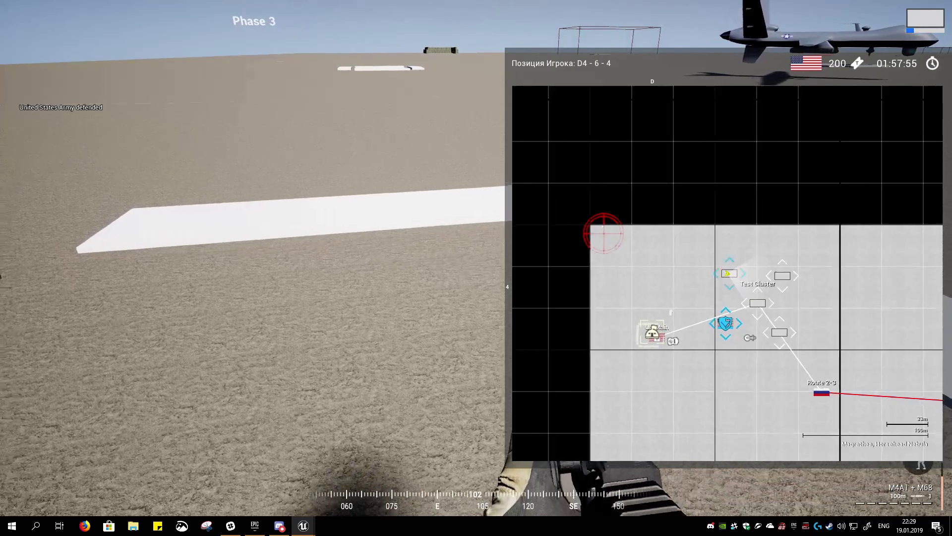
pyautogui.press('w')
pyautogui.press('w')
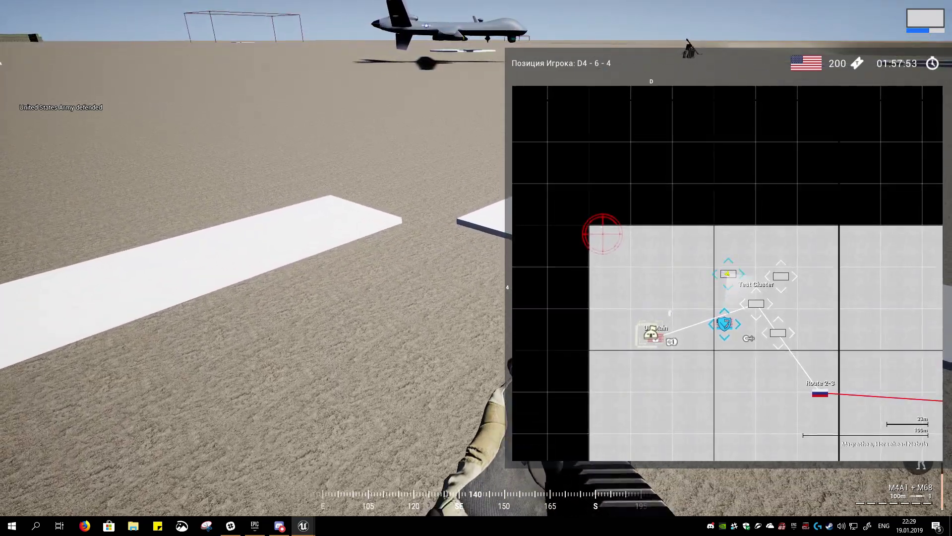
pyautogui.press('w')
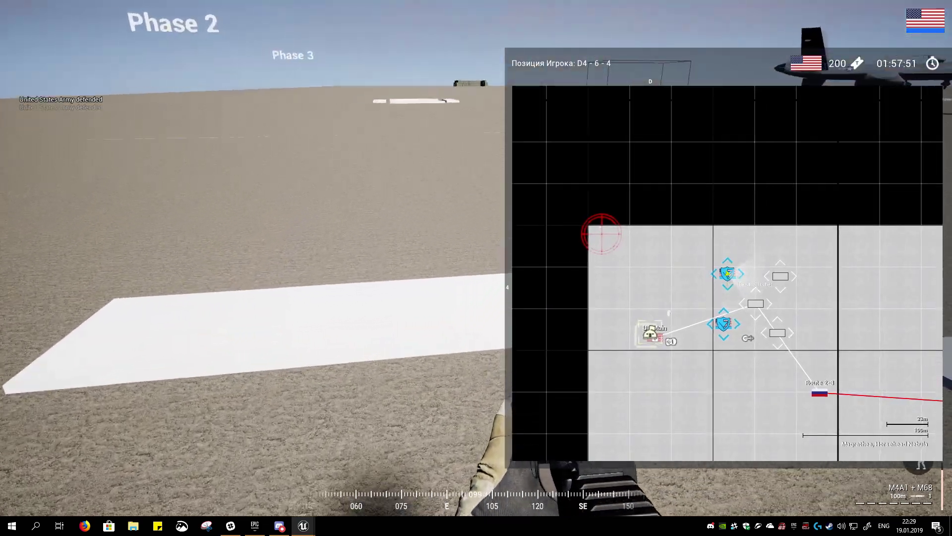
# Step: Walk east to the cluster's northeastern secondary flag and stay inside its zone to capture it
pyautogui.press('w')
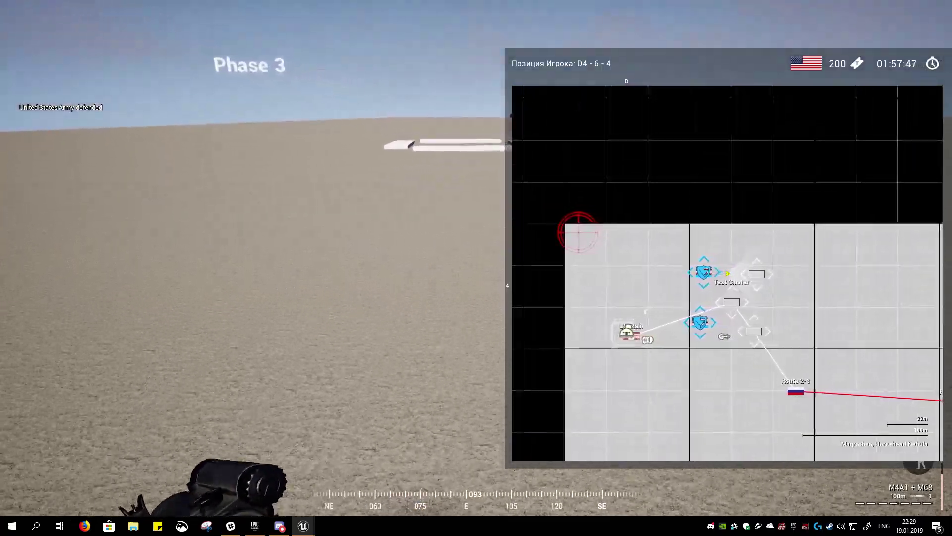
pyautogui.press('w')
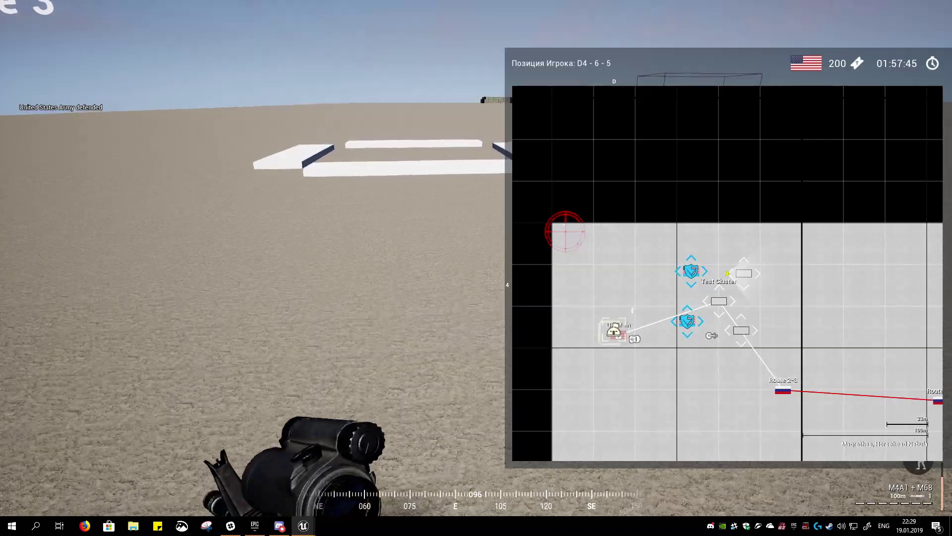
pyautogui.press('w')
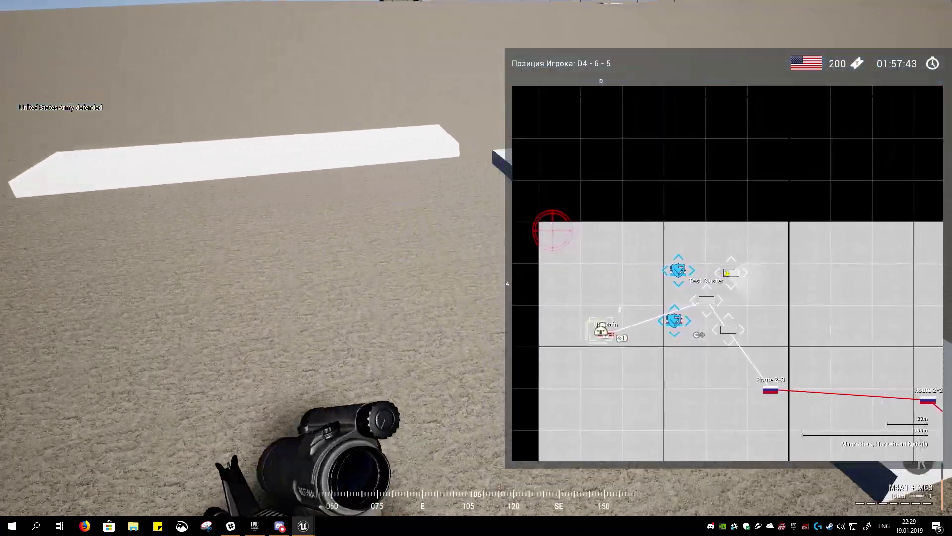
pyautogui.press('s')
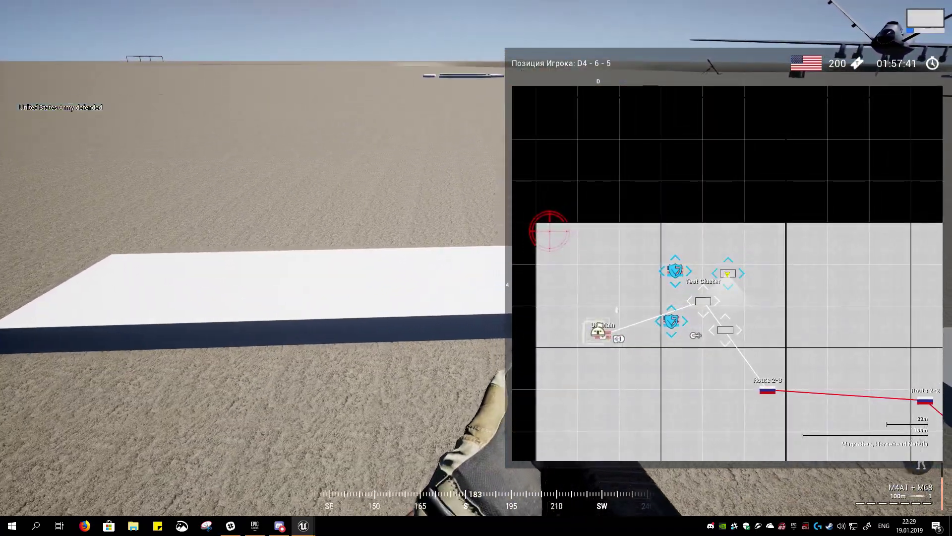
pyautogui.press('s')
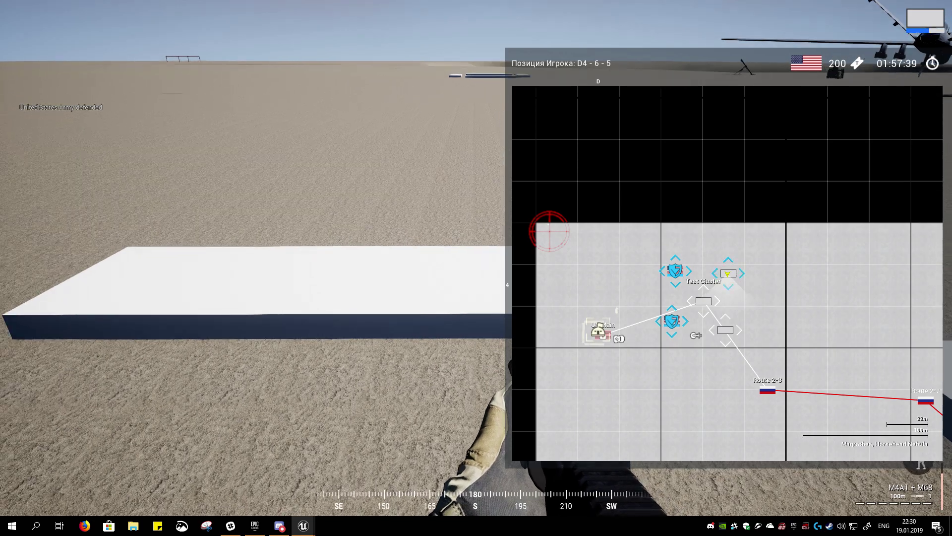
# Step: Walk south to the cluster's southeastern secondary flag and hold its zone to complete the capture of Test Cluster
pyautogui.press('w')
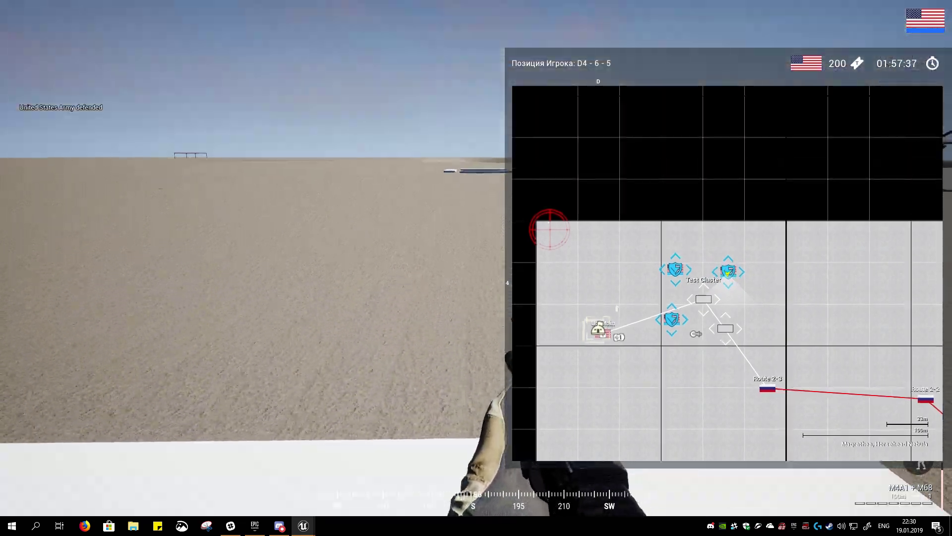
pyautogui.press('w')
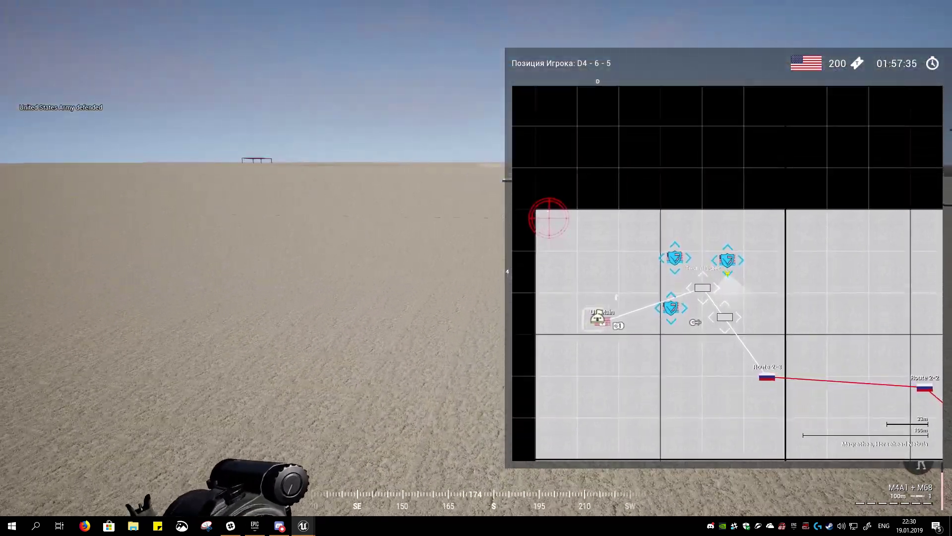
pyautogui.press('w')
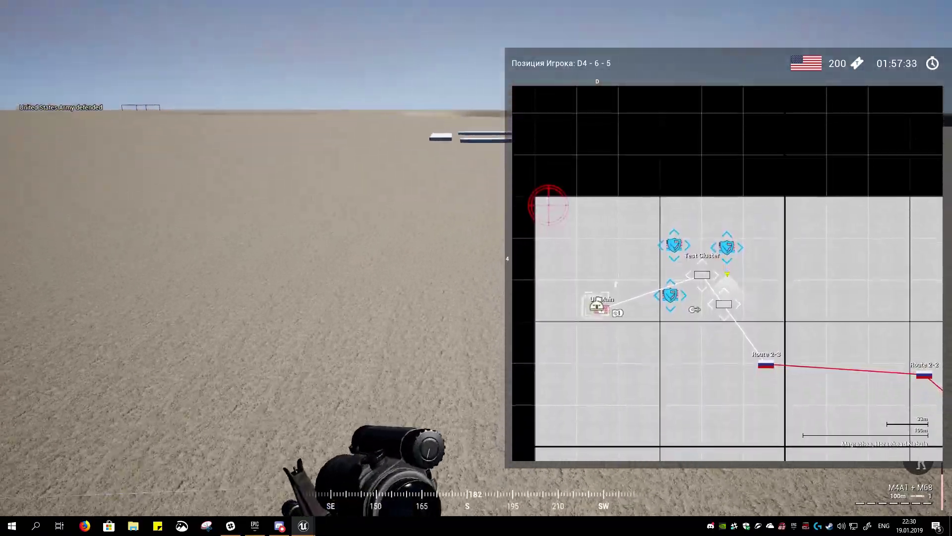
pyautogui.press('w')
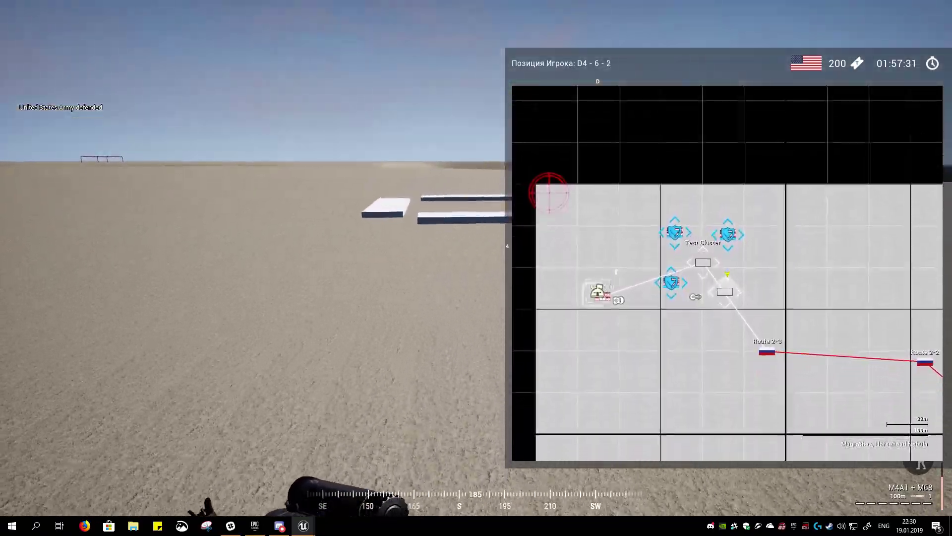
pyautogui.press('w')
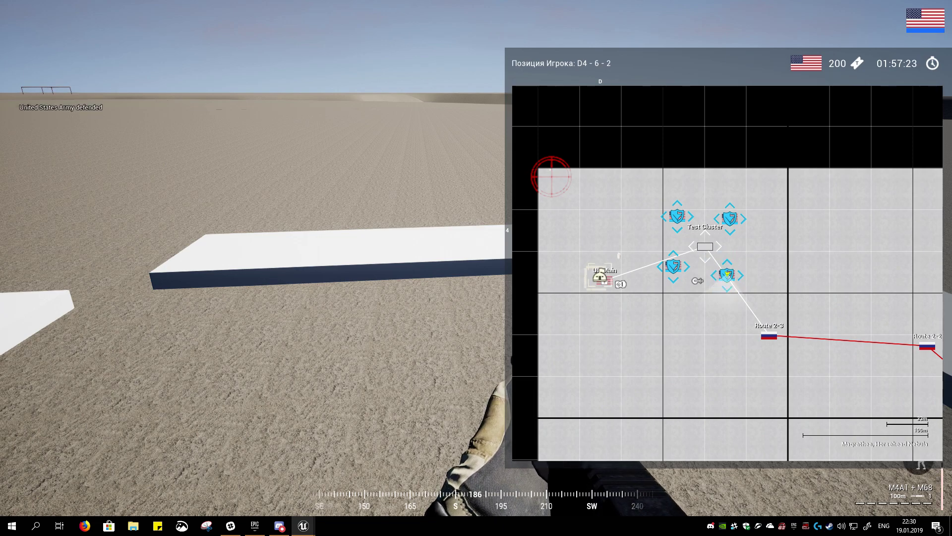
pyautogui.moveTo(476, 267)
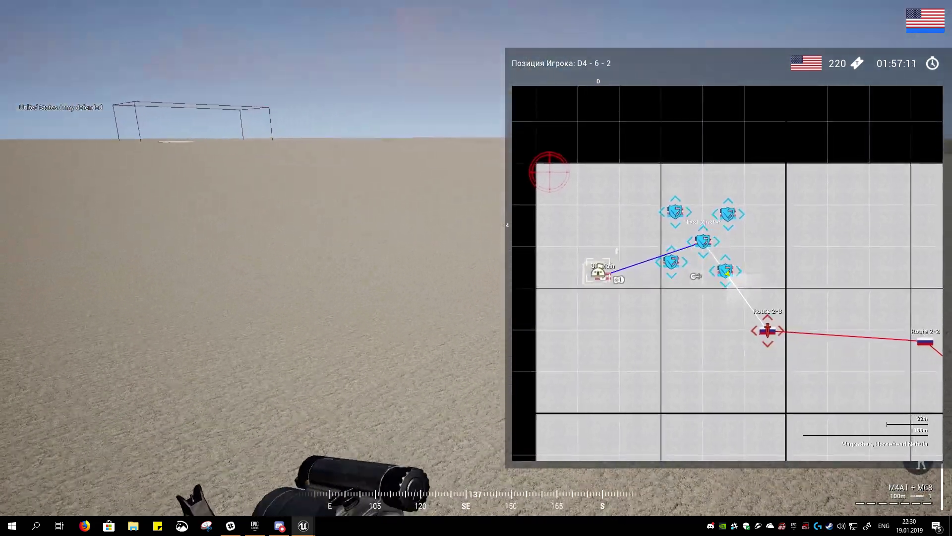
# Step: Walk southeast along the route to the Russian-held Route 2-3 flag and capture it for the United States Army
pyautogui.press('w')
pyautogui.press('w')
pyautogui.press('w')
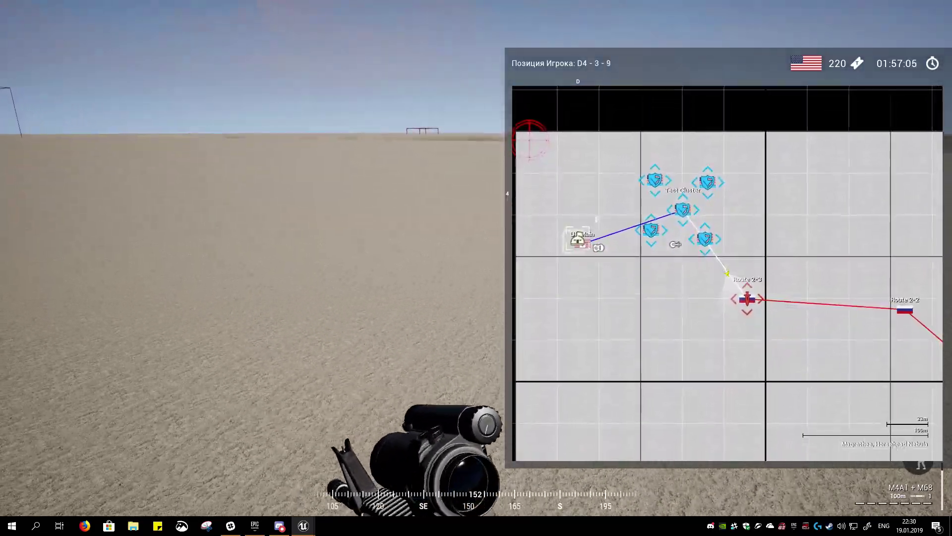
pyautogui.press('w')
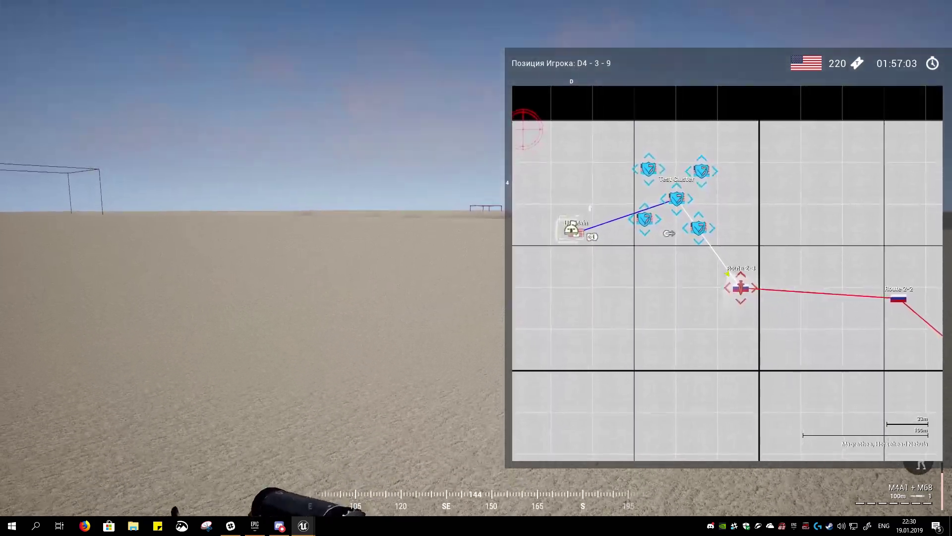
pyautogui.press('w')
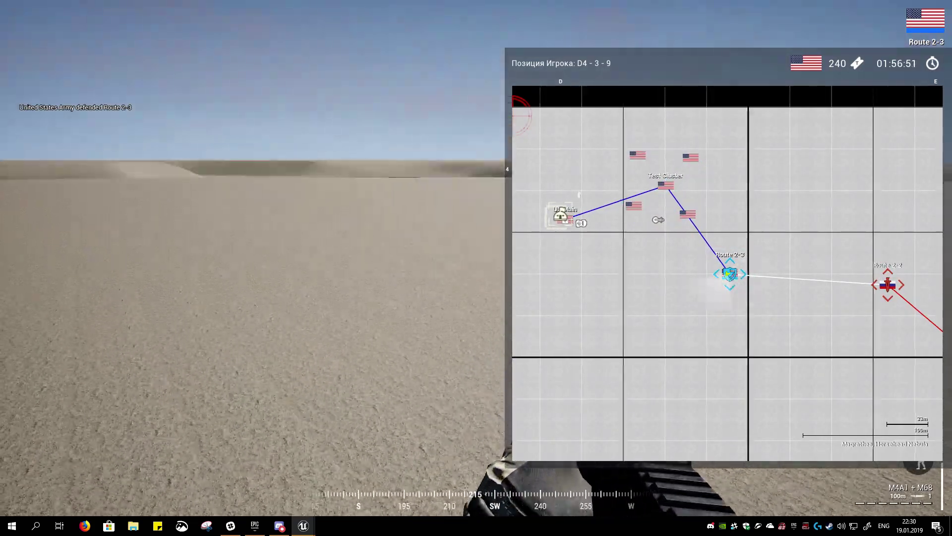
# Step: Turn back northwest from Route 2-3 toward Test Cluster and examine the cluster's flags on the overlaid map
pyautogui.press('w')
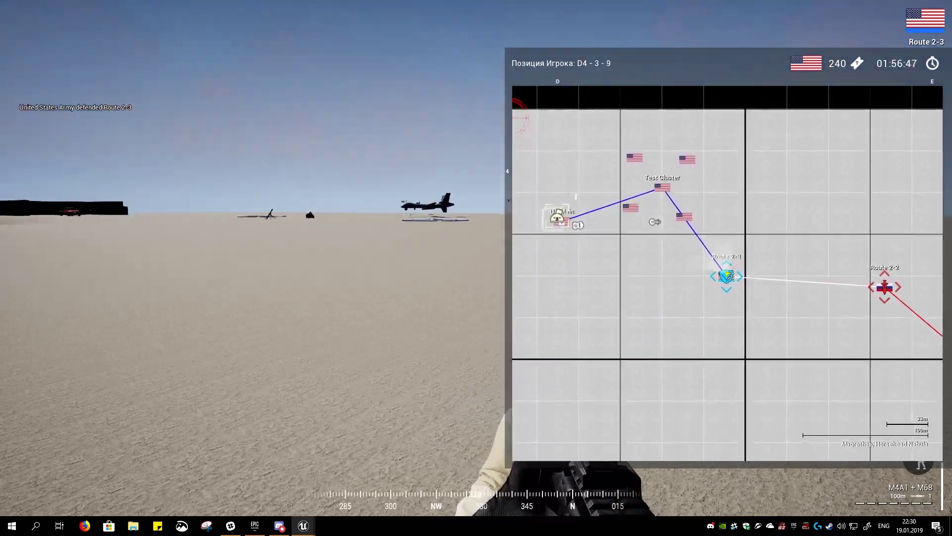
pyautogui.press('w')
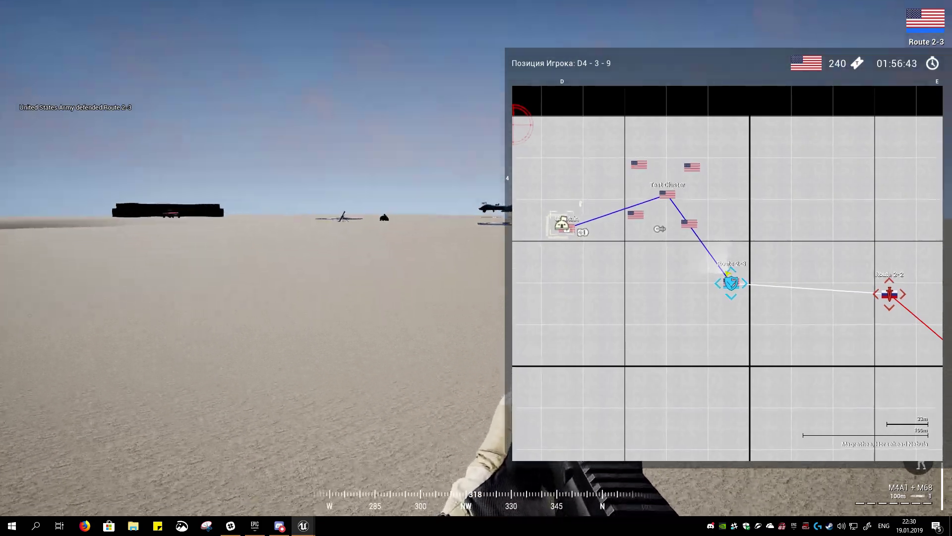
pyautogui.press('w')
pyautogui.press('w')
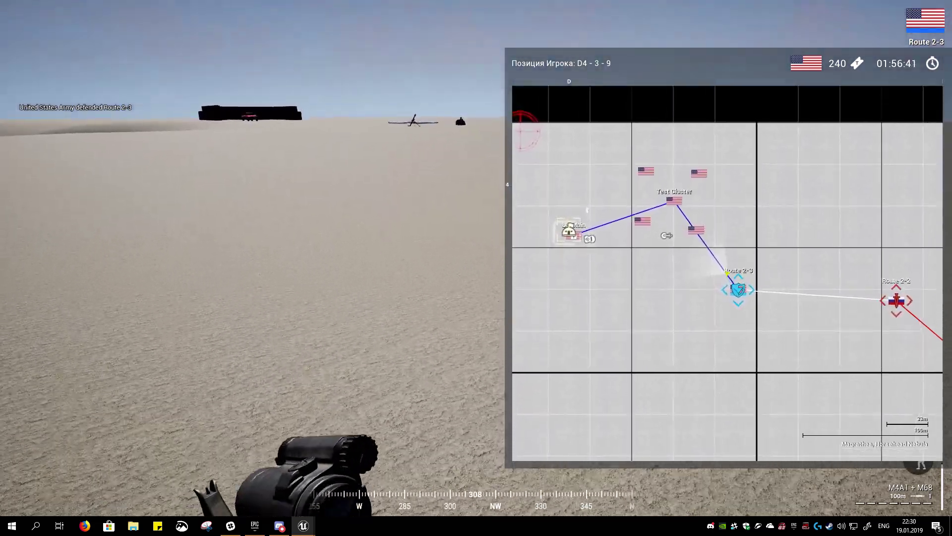
# Step: Switch to the Russian Ground Forces team and spawn at its main base in E4-6-1
pyautogui.press('Return')
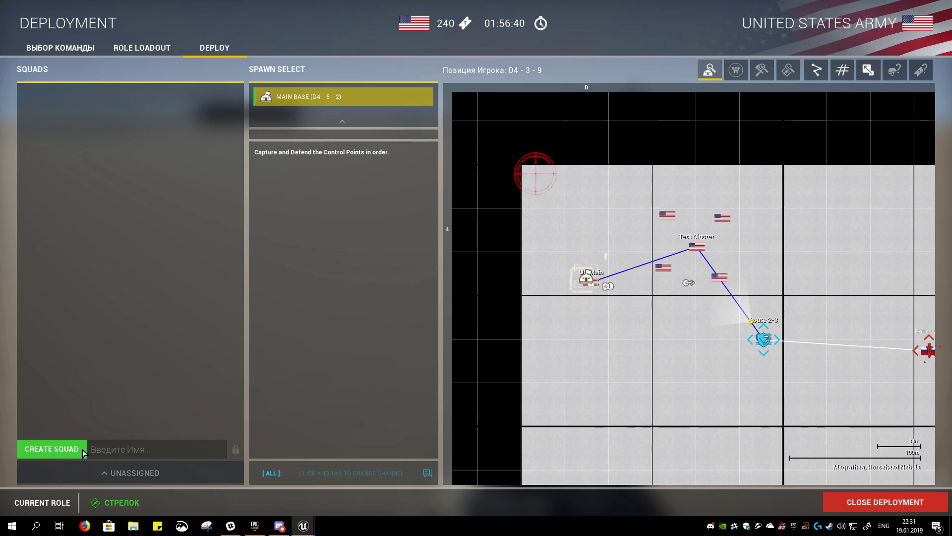
pyautogui.click(67, 56)
pyautogui.click(308, 454)
pyautogui.click(434, 289)
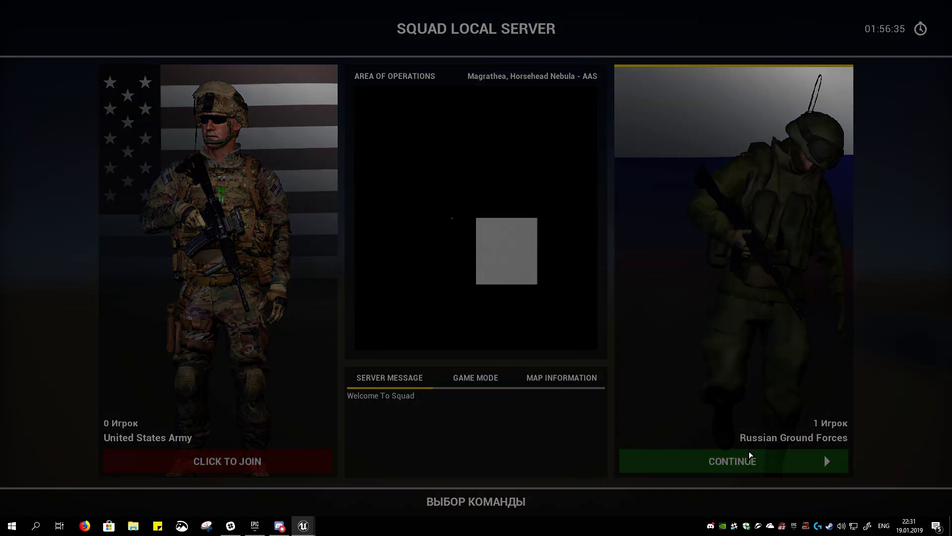
pyautogui.click(750, 454)
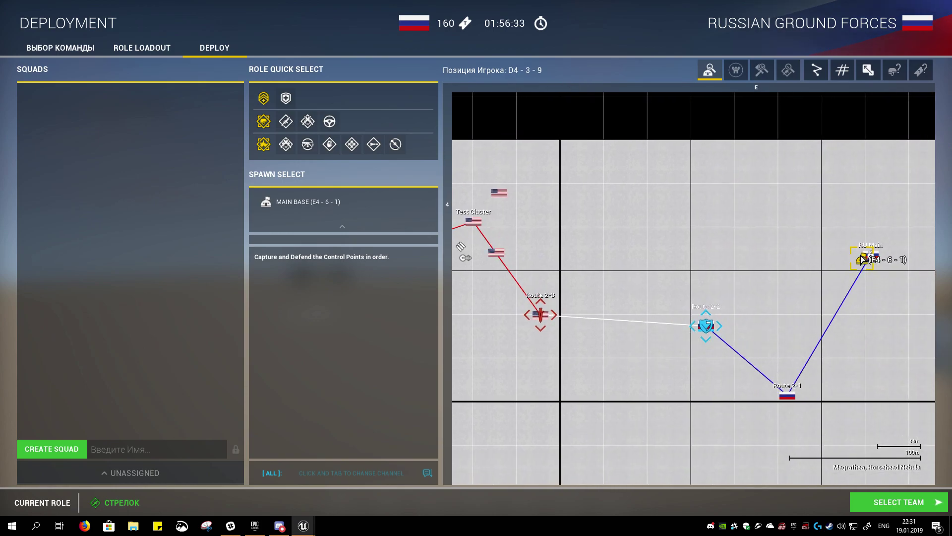
pyautogui.click(861, 259)
pyautogui.click(812, 493)
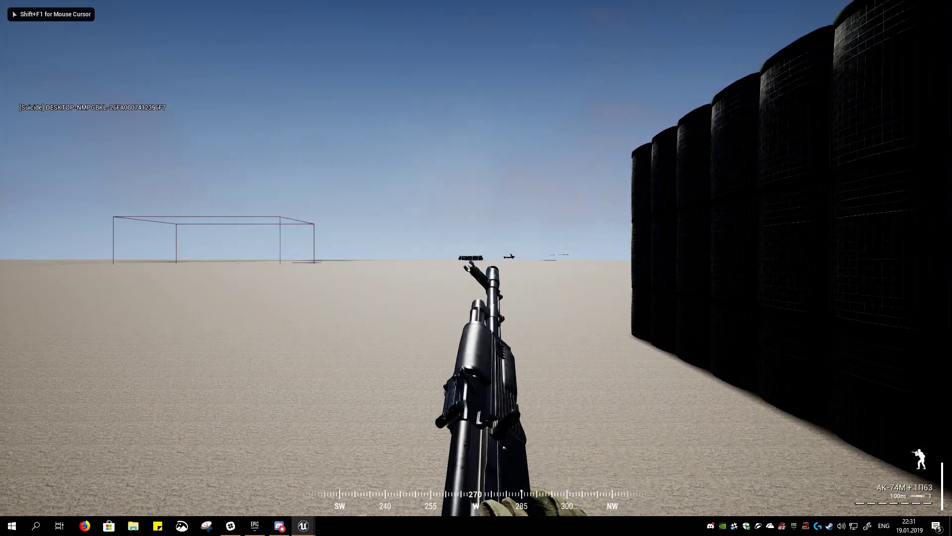
# Step: Overlay the map, travel west from RU Main to the US-held Route 2-3 flag and enter its zone with the rifle equipped
pyautogui.press('m')
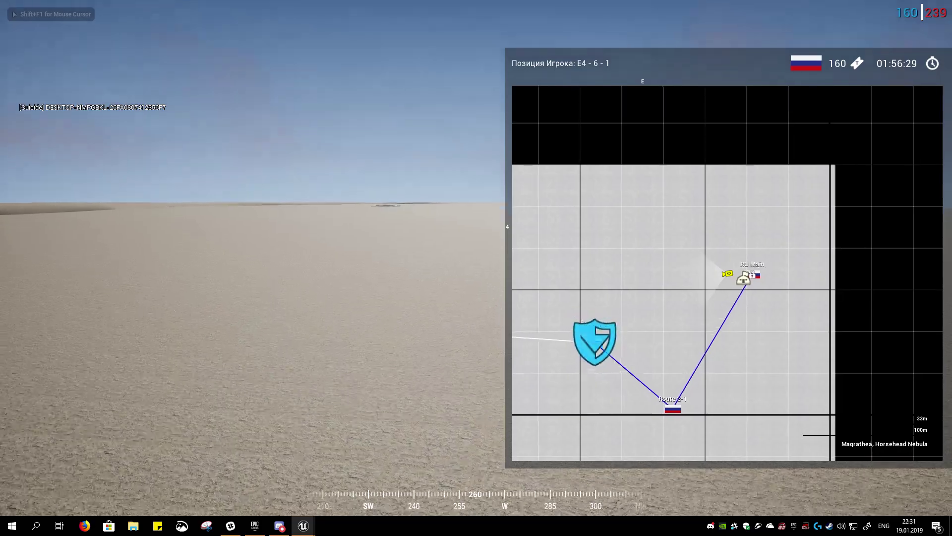
pyautogui.press('w')
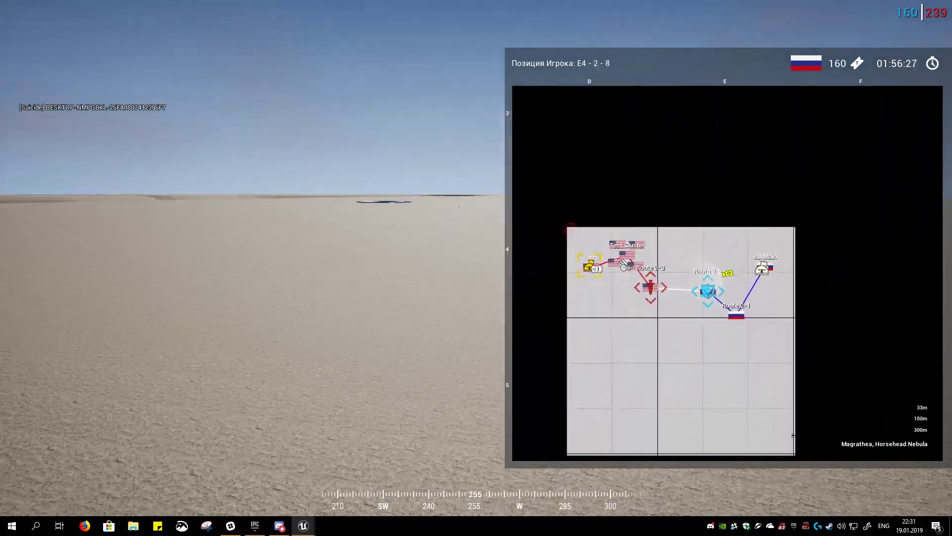
pyautogui.press('w')
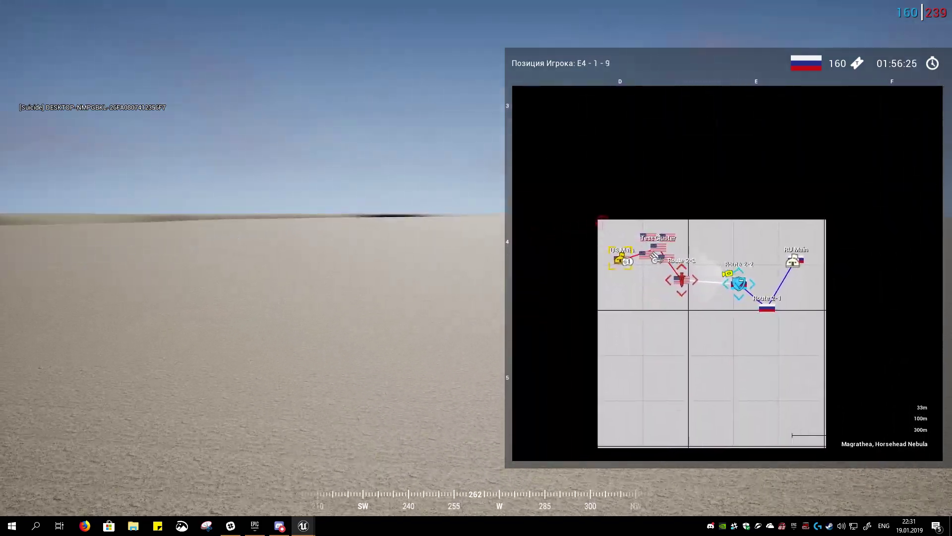
pyautogui.press('m')
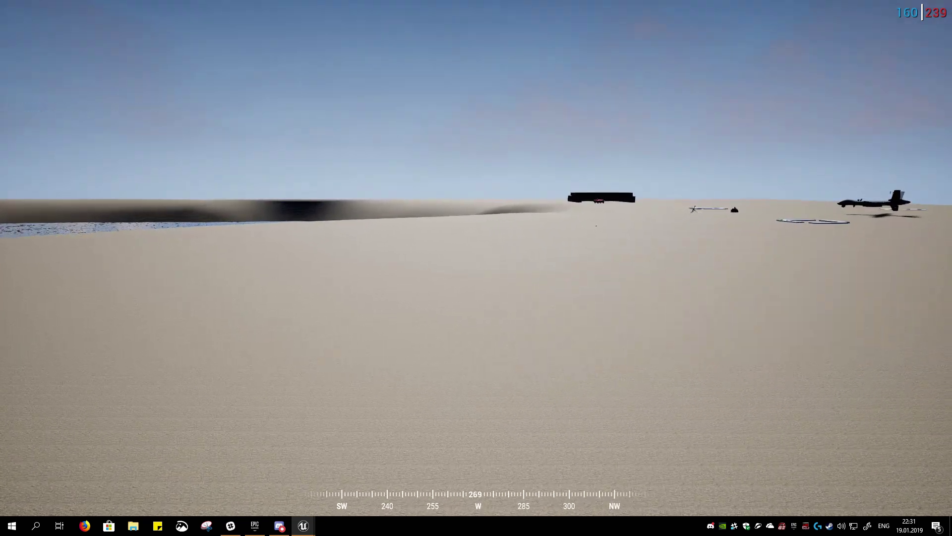
pyautogui.press('1')
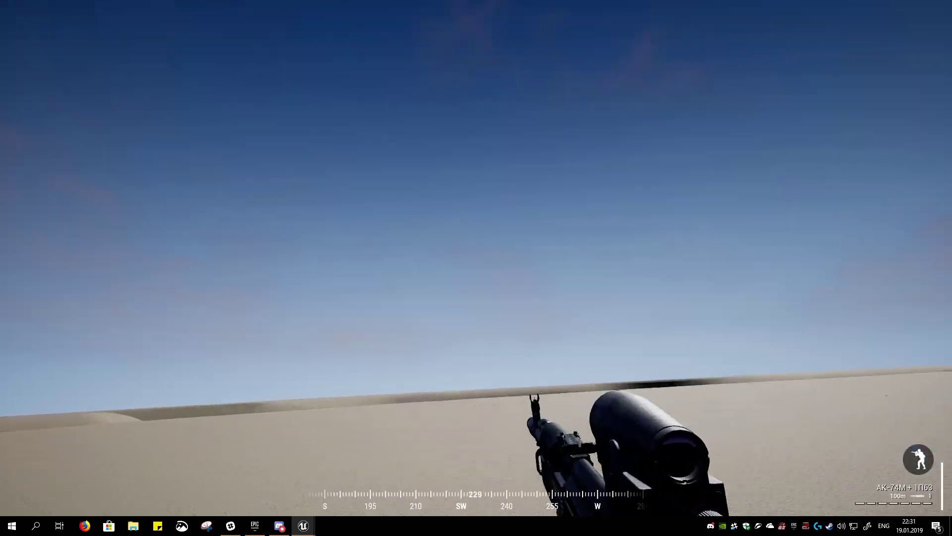
pyautogui.press('m')
pyautogui.press('w')
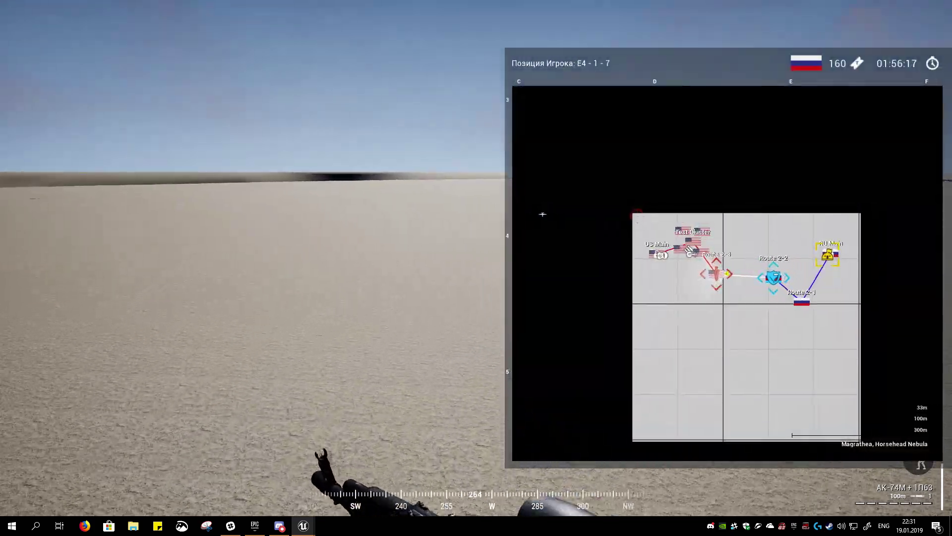
pyautogui.press('w')
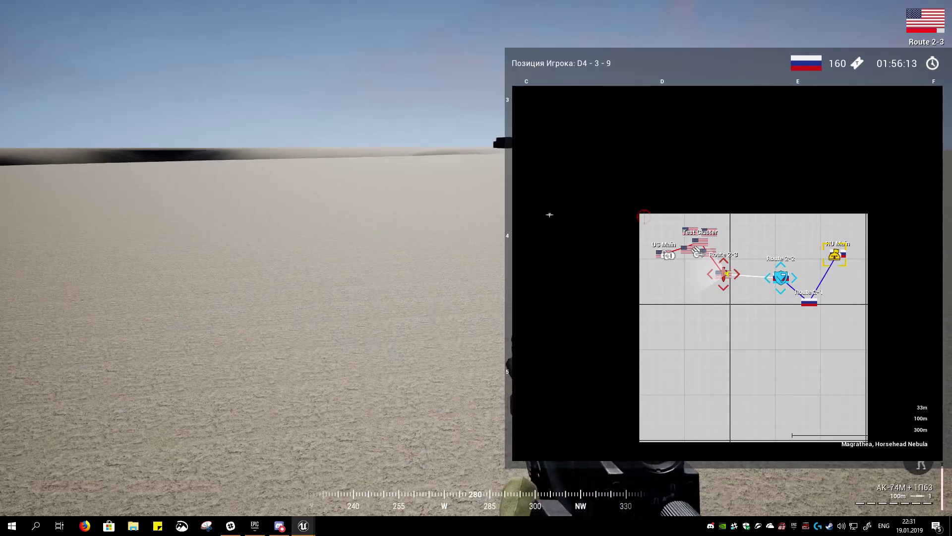
# Step: Stay in the Route 2-3 zone to capture it for the Russian side and check the Test Cluster flags on the full map
pyautogui.press('Return')
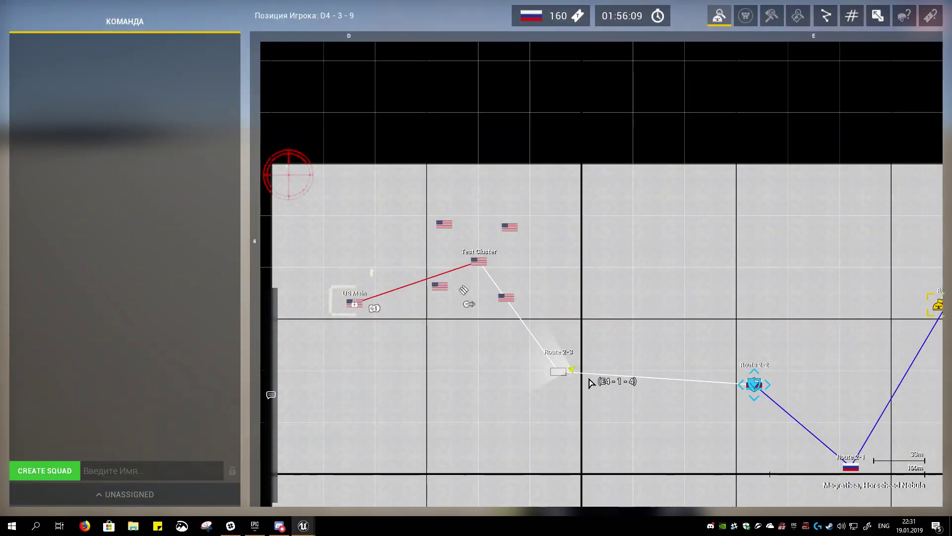
pyautogui.press('m')
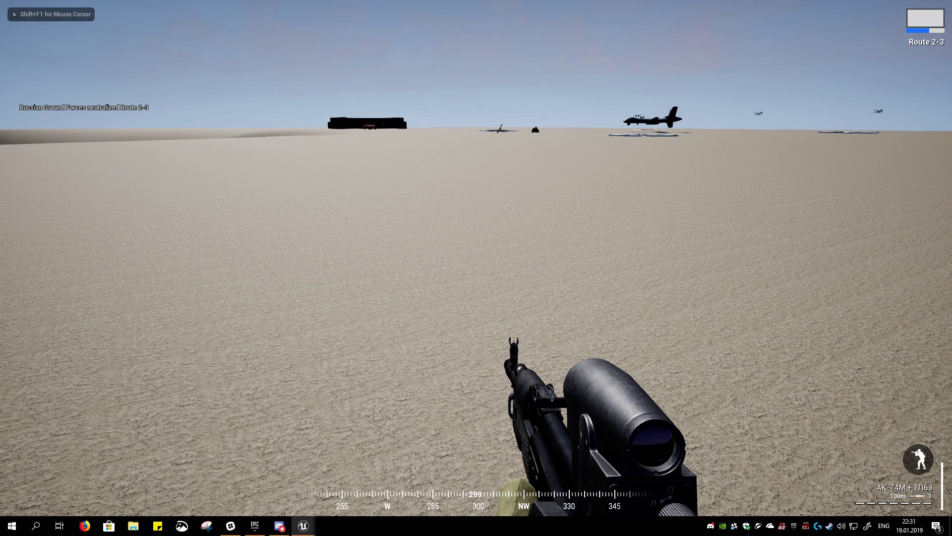
pyautogui.press('m')
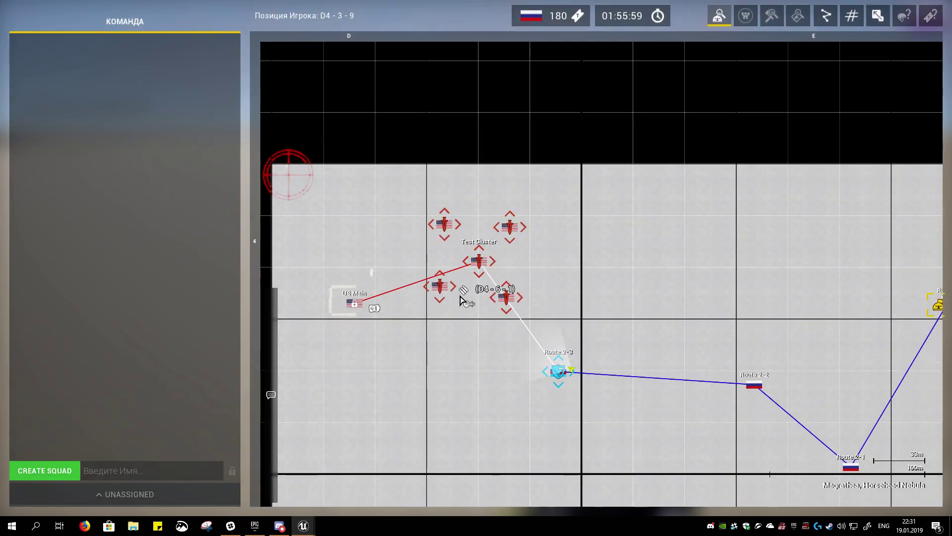
pyautogui.press('m')
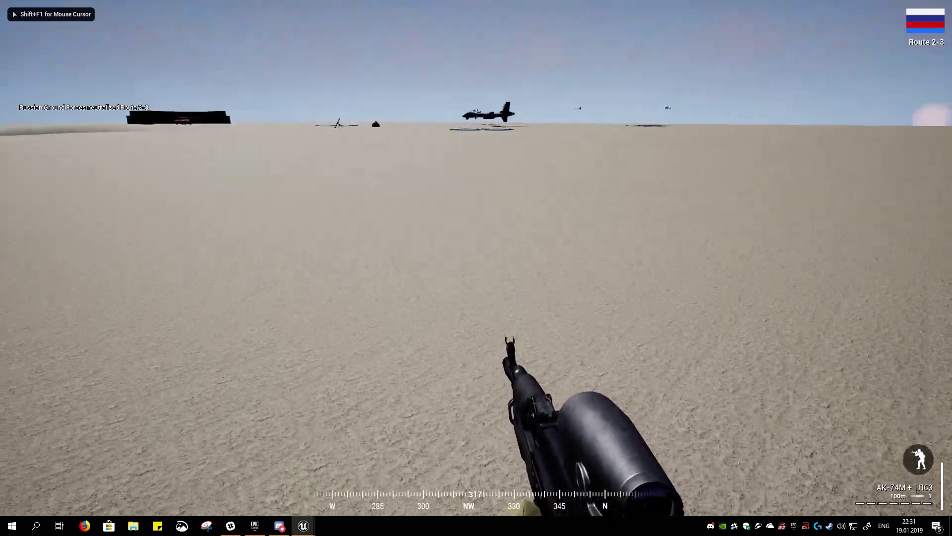
# Step: Overlay the map and travel northwest from Route 2-3 into the southeast secondary flag zone of Test Cluster
pyautogui.press('m')
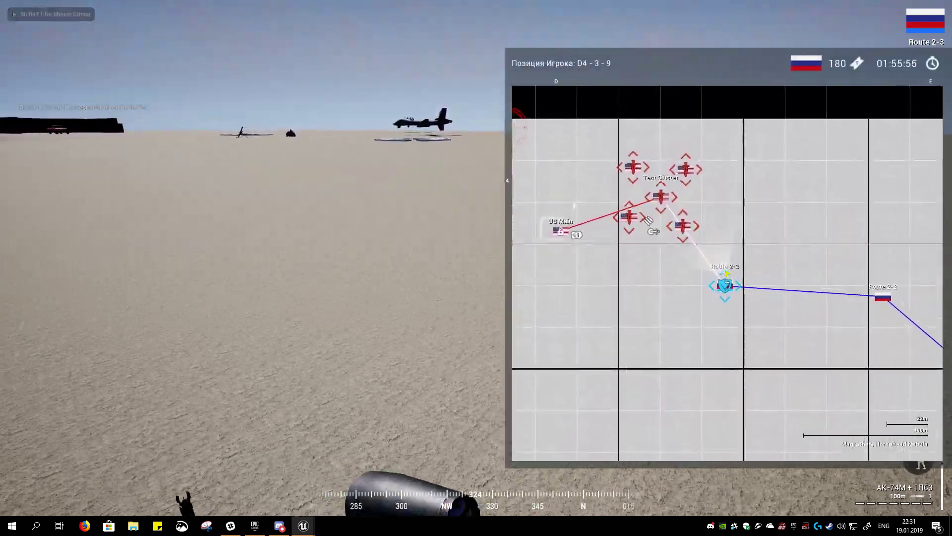
pyautogui.press('w')
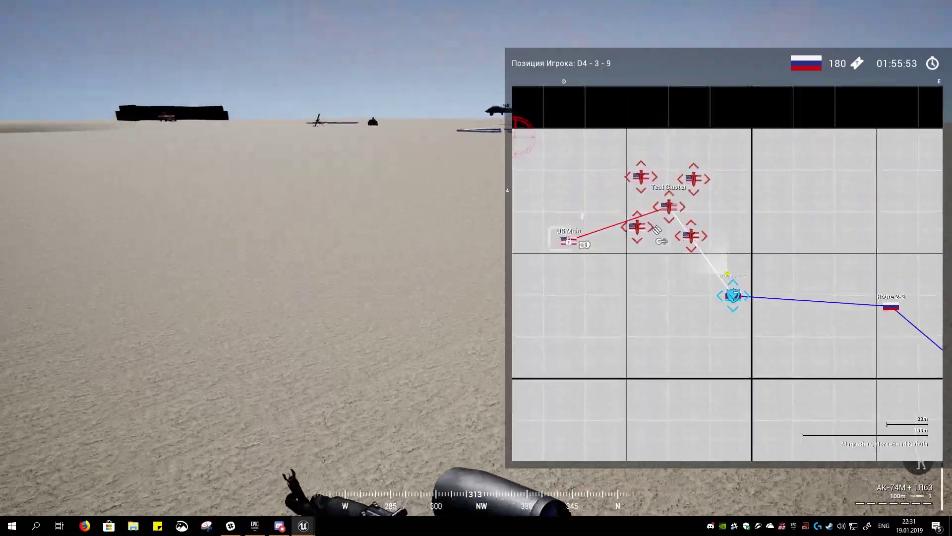
pyautogui.press('w')
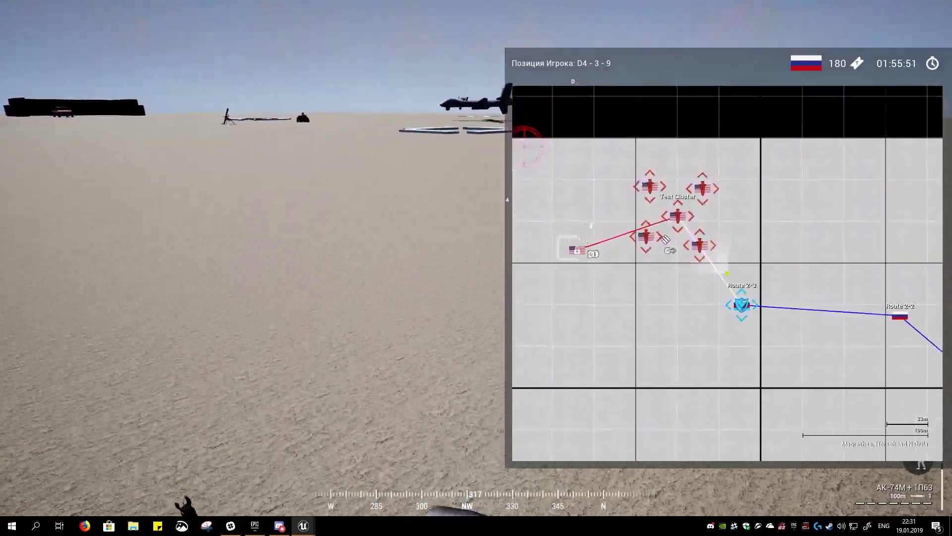
pyautogui.press('w')
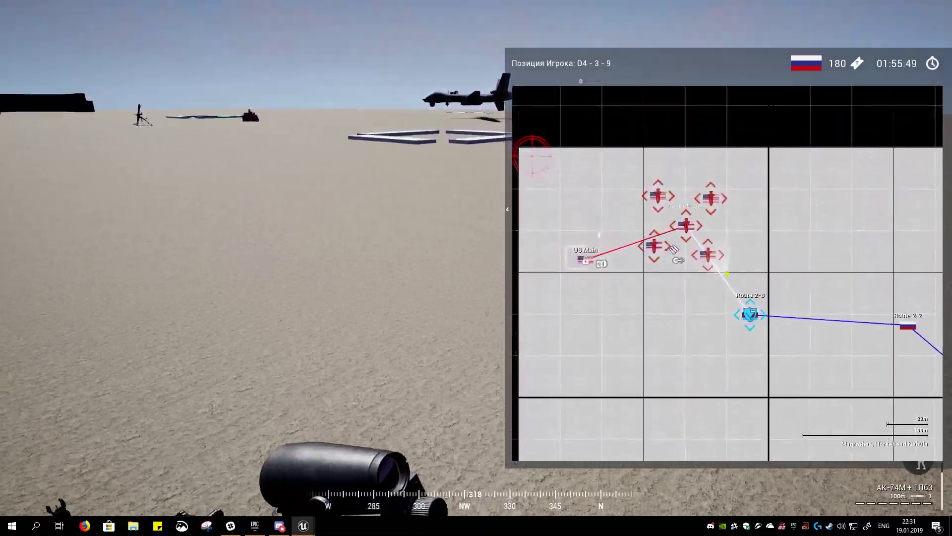
pyautogui.press('w')
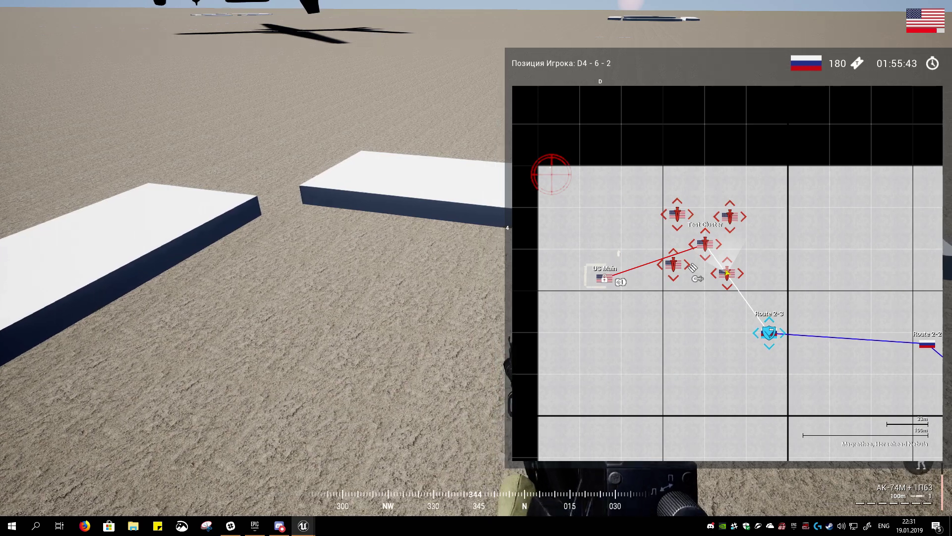
# Step: Stay inside Test Cluster's southeast secondary zone until it is captured for the Russian side
pyautogui.press('w')
pyautogui.press('a')
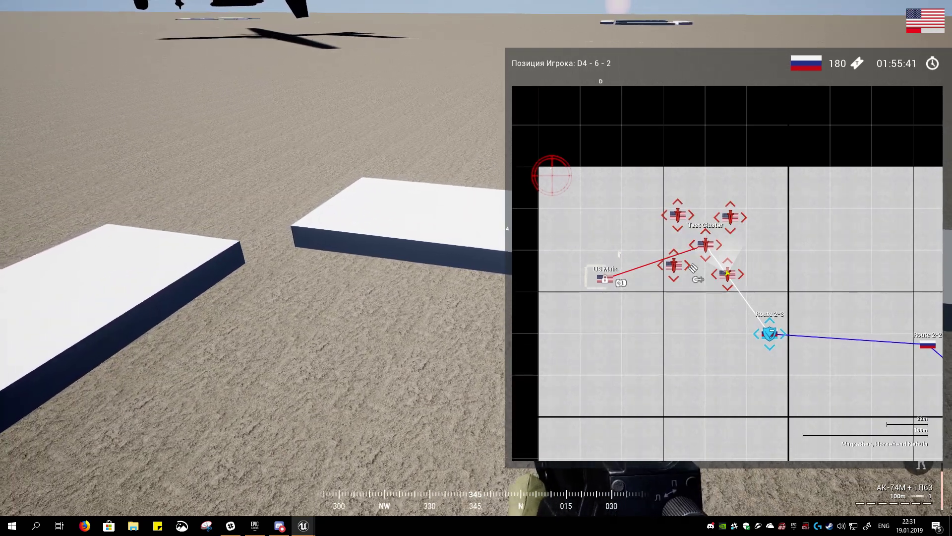
pyautogui.press('w')
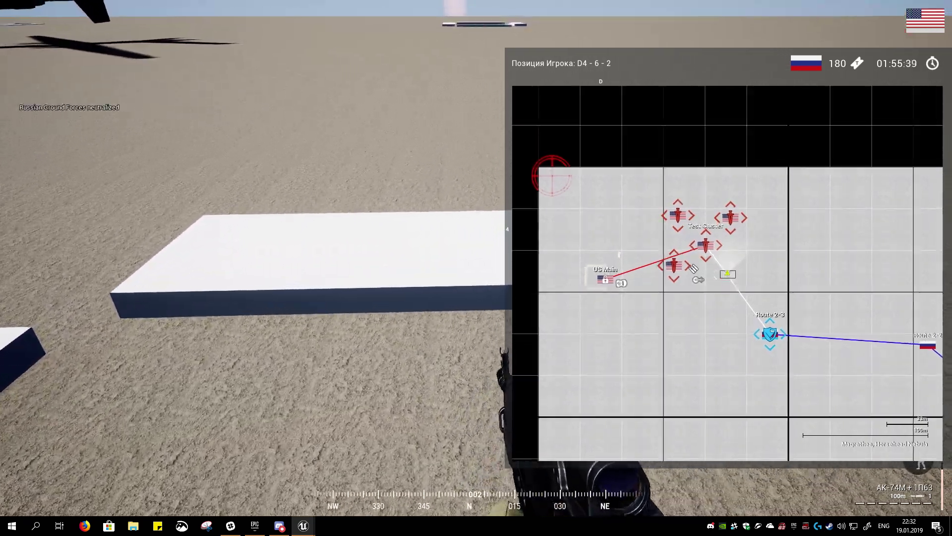
pyautogui.press('w')
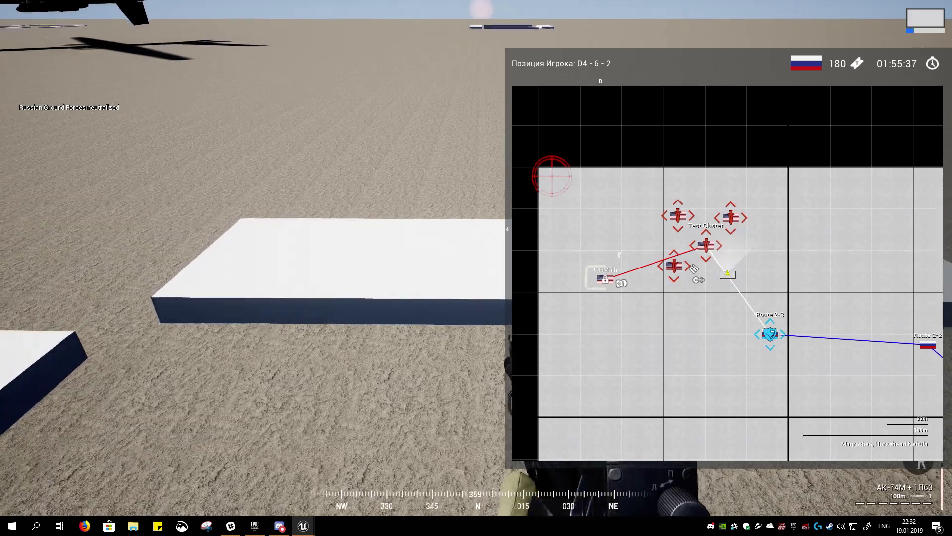
pyautogui.press('s')
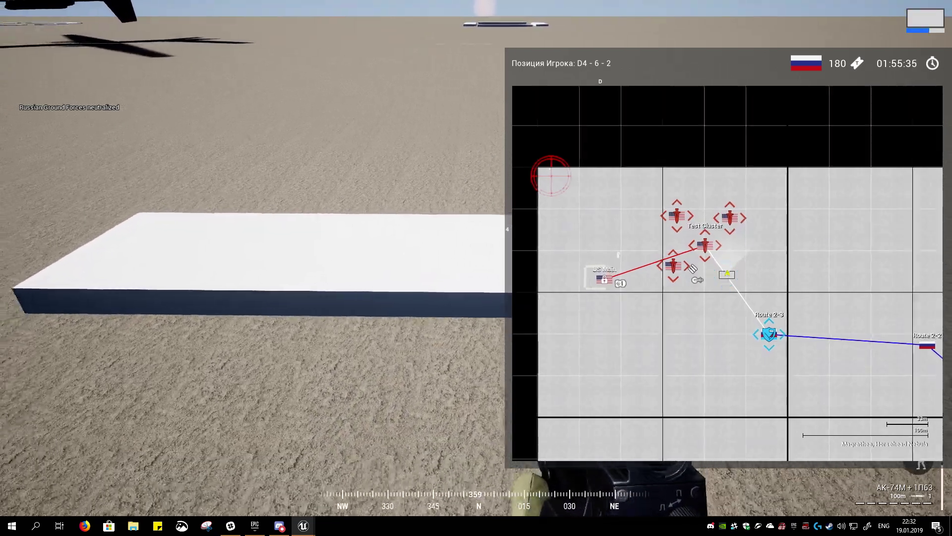
pyautogui.press('a')
pyautogui.press('d')
# Step: Travel north to Test Cluster's northeast secondary flag and hold its zone to capture it for the Russian side
pyautogui.hotkey('shift', 'w')
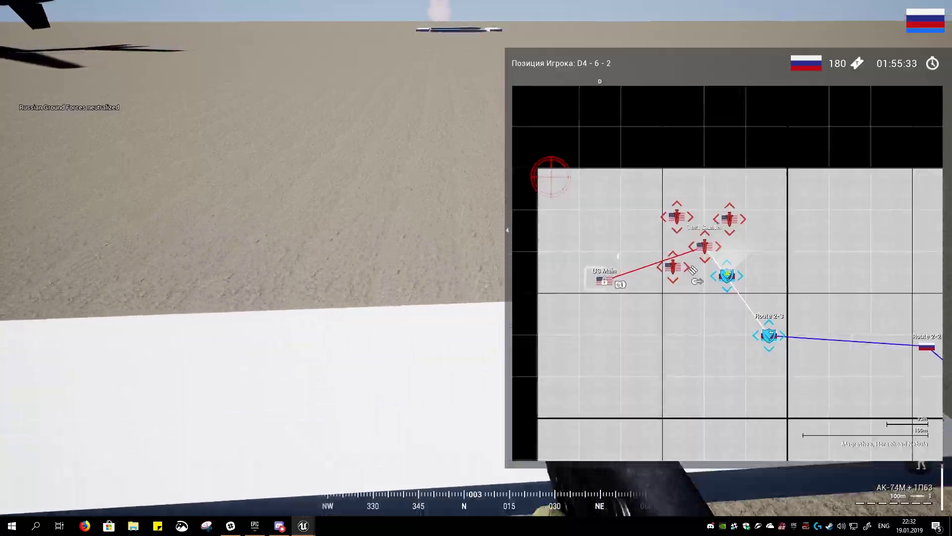
pyautogui.press('w')
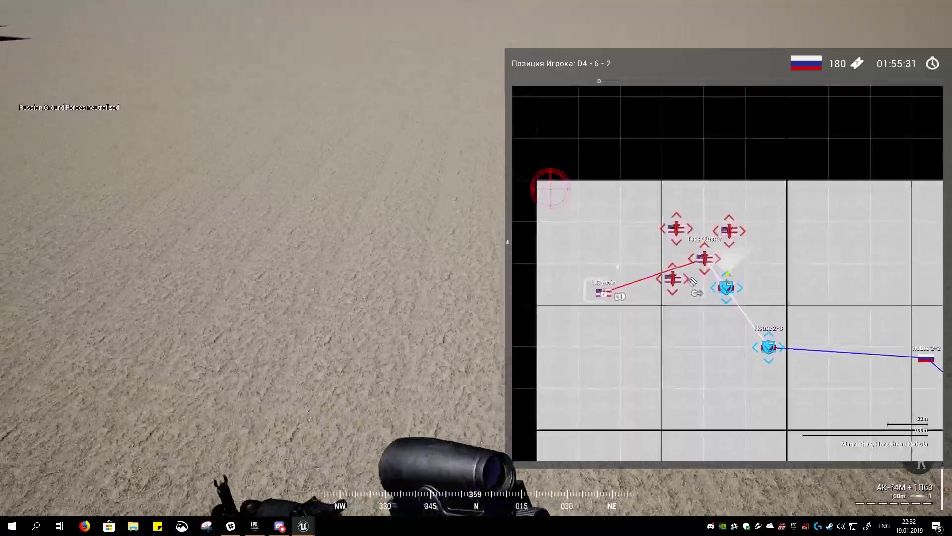
pyautogui.press('w')
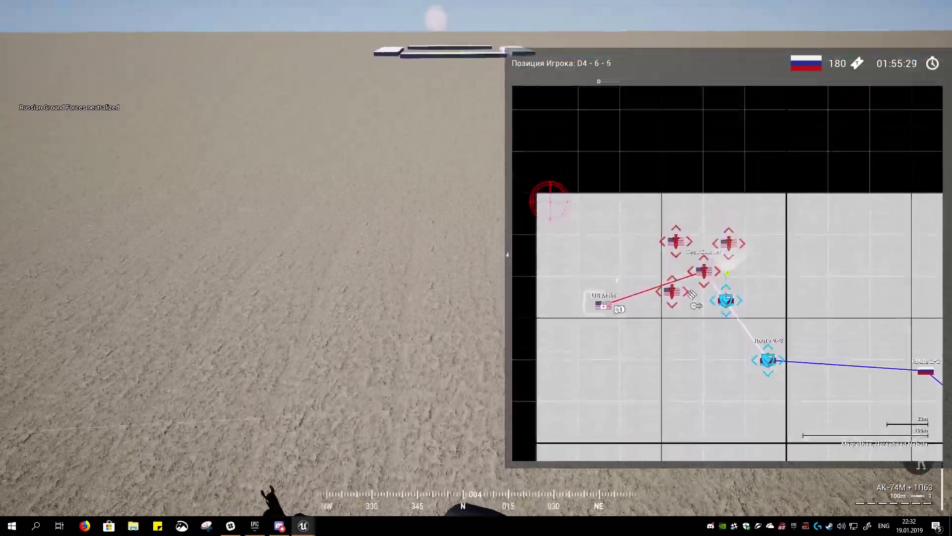
pyautogui.press('w')
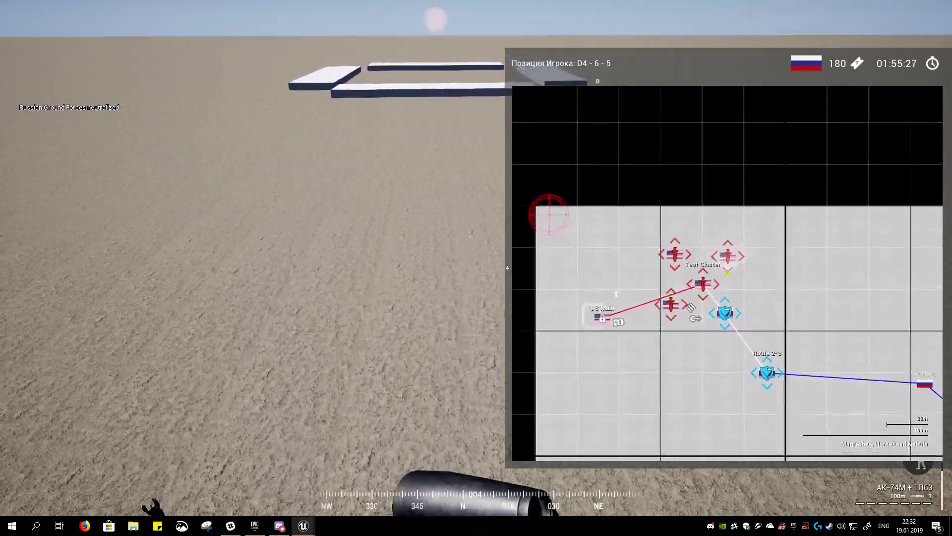
pyautogui.press('w')
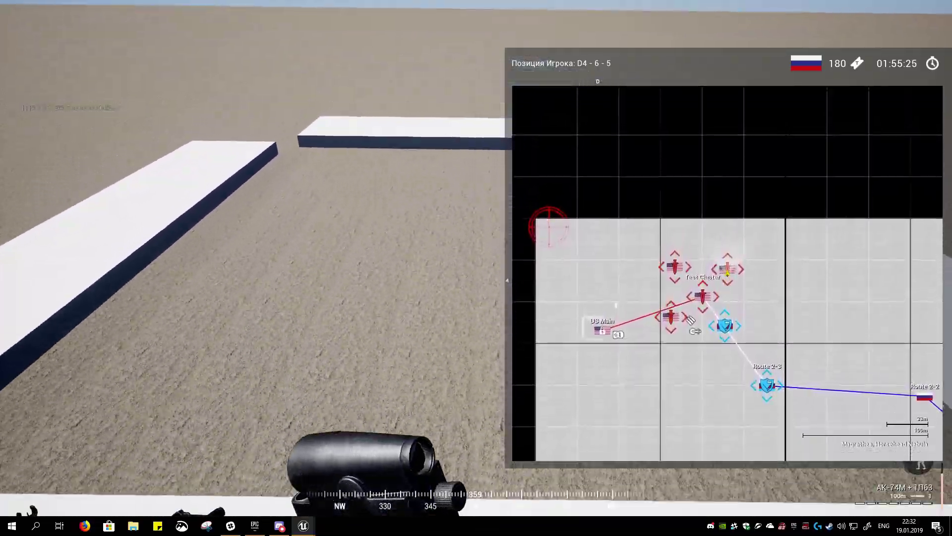
pyautogui.press('w')
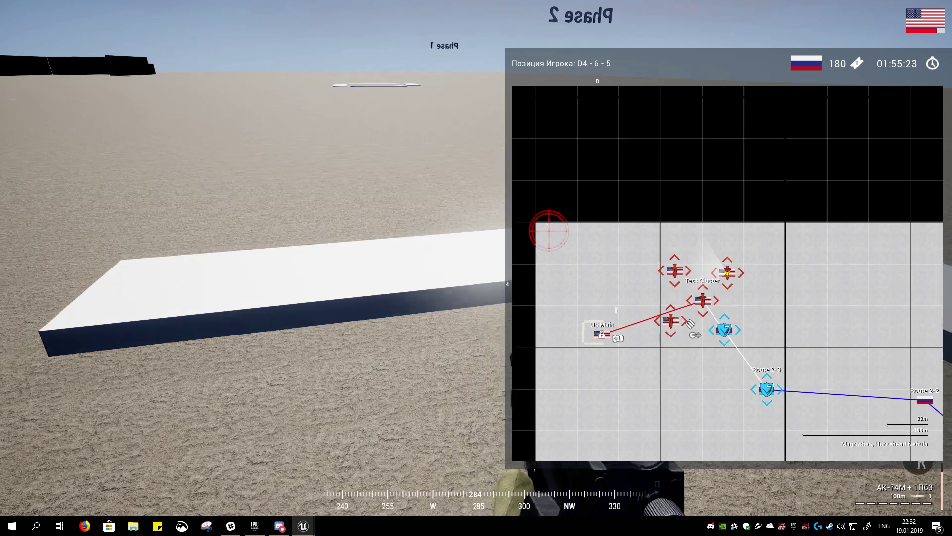
pyautogui.press('w')
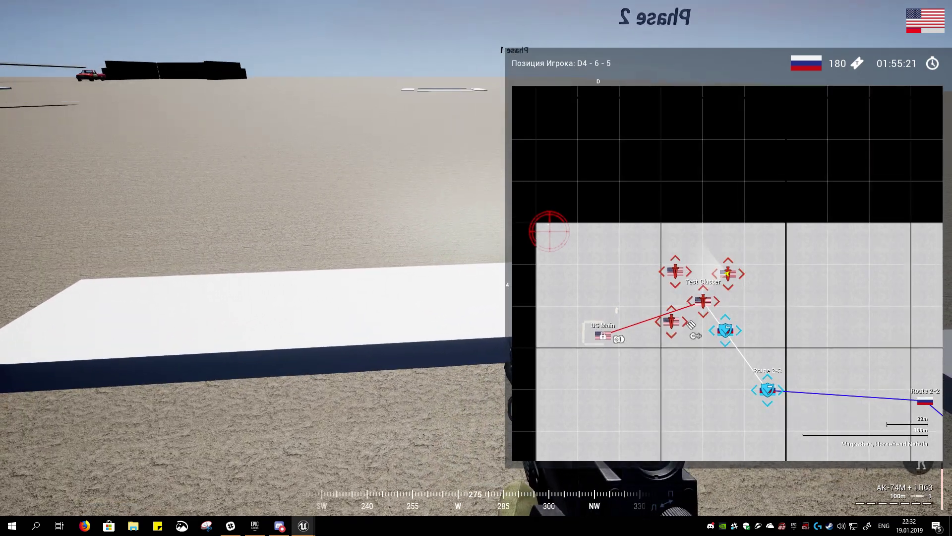
pyautogui.press('w')
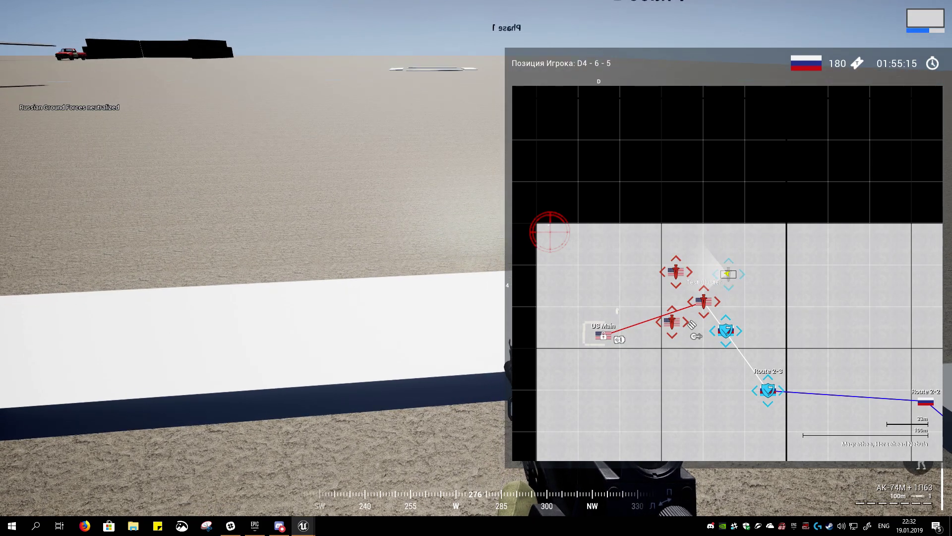
# Step: Travel west to Test Cluster's northwest secondary flag and hold its zone to capture it
pyautogui.press('w')
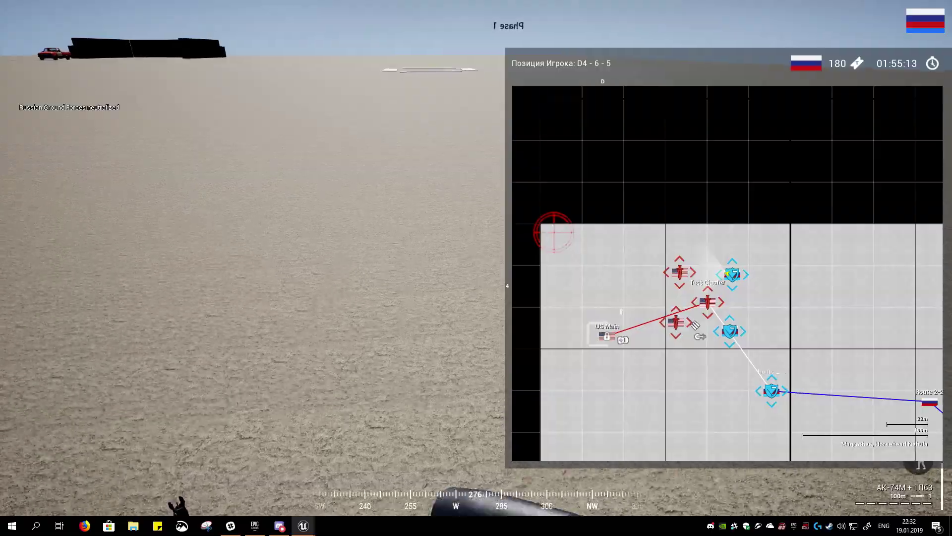
pyautogui.press('w')
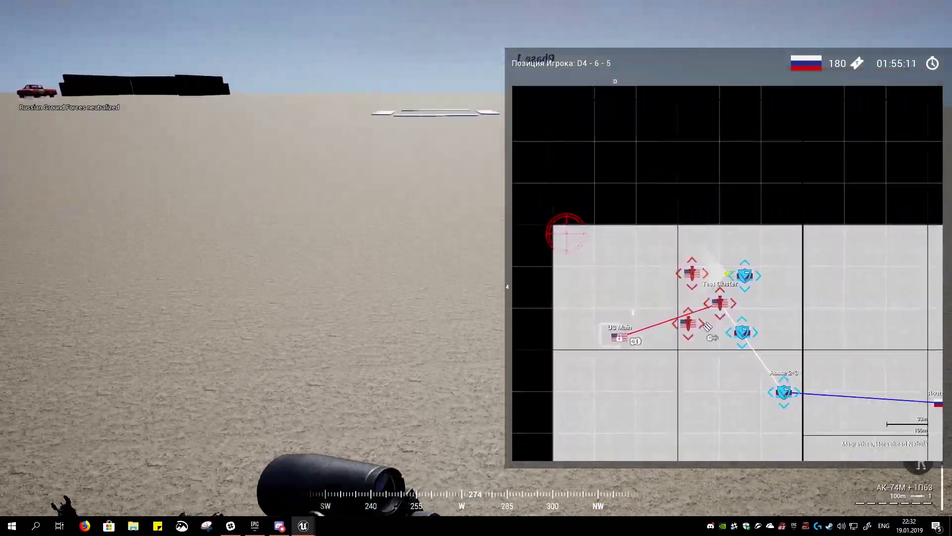
pyautogui.press('w')
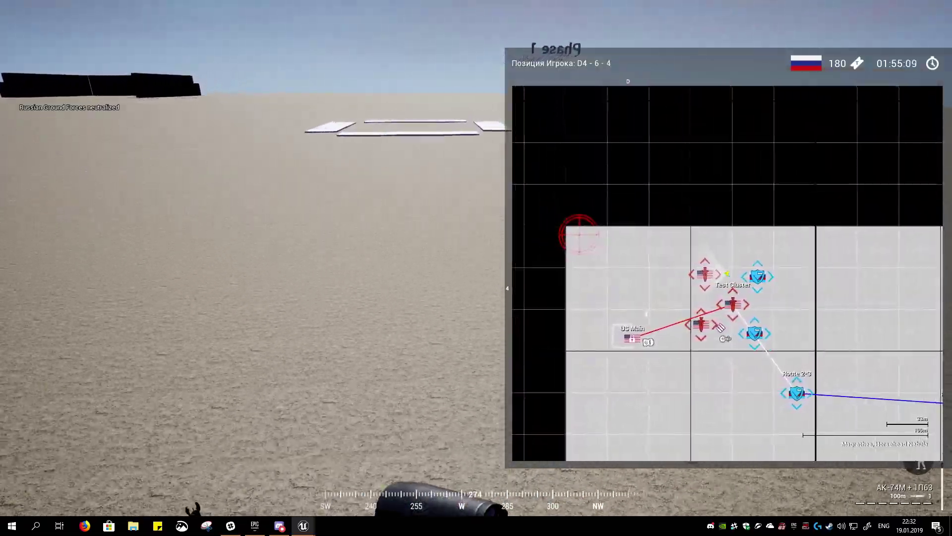
pyautogui.press('w')
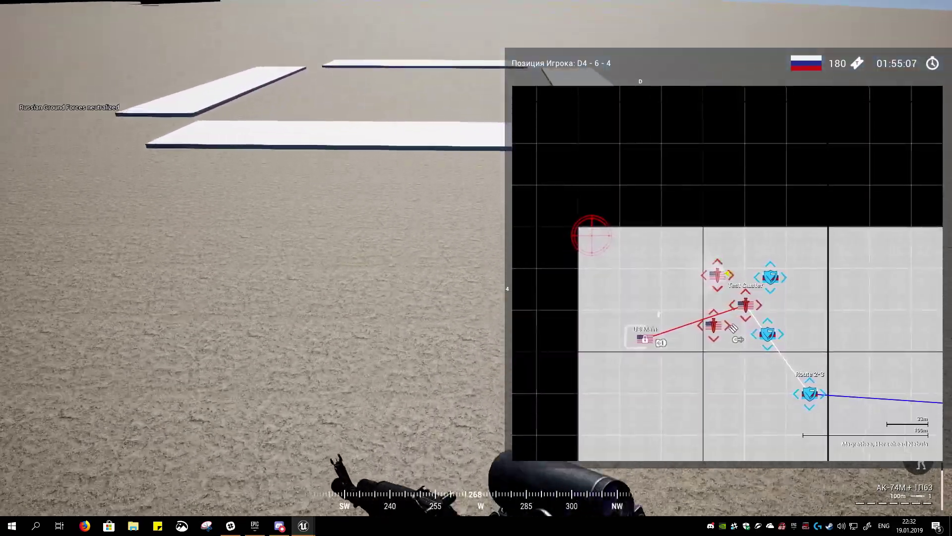
pyautogui.press('w')
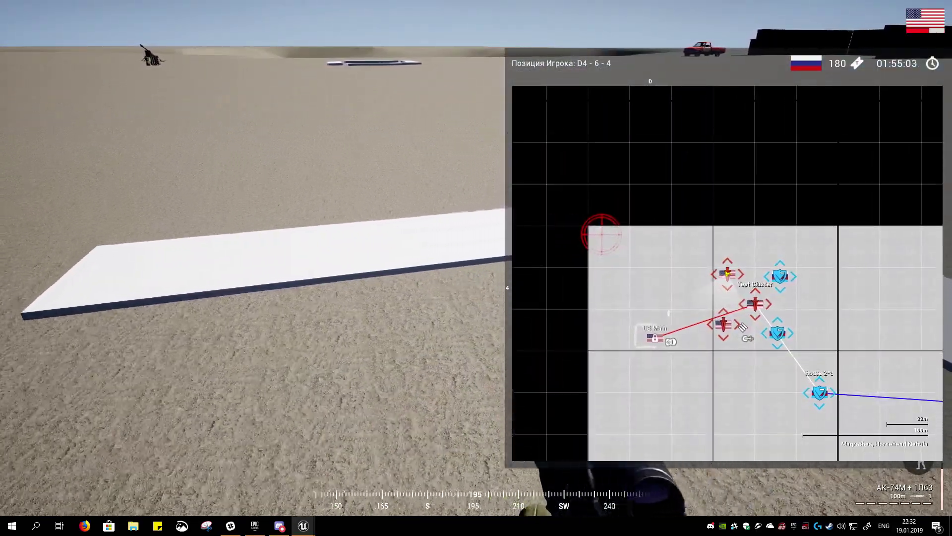
pyautogui.moveTo(476, 267)
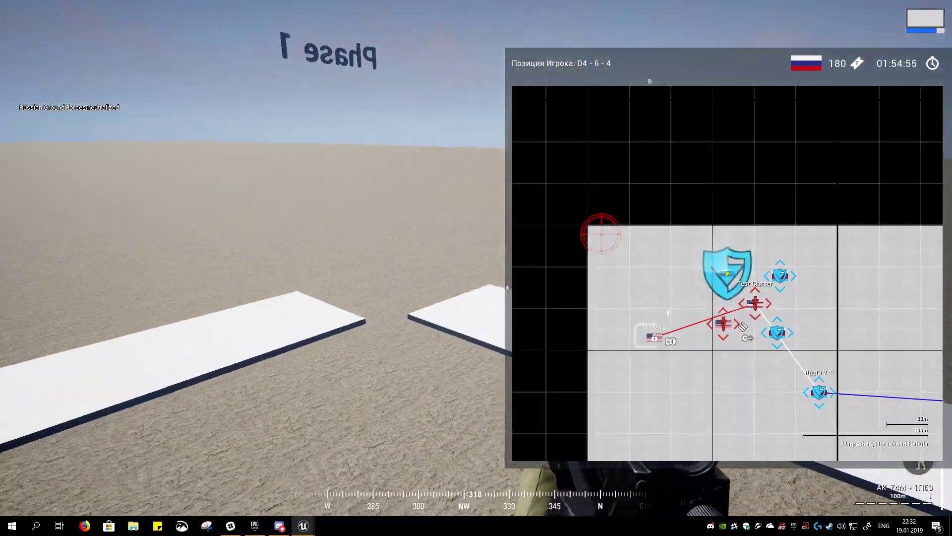
# Step: Travel south to Test Cluster's southwest secondary flag and stay in its zone until the Russian side captures it
pyautogui.press('w')
pyautogui.press('w')
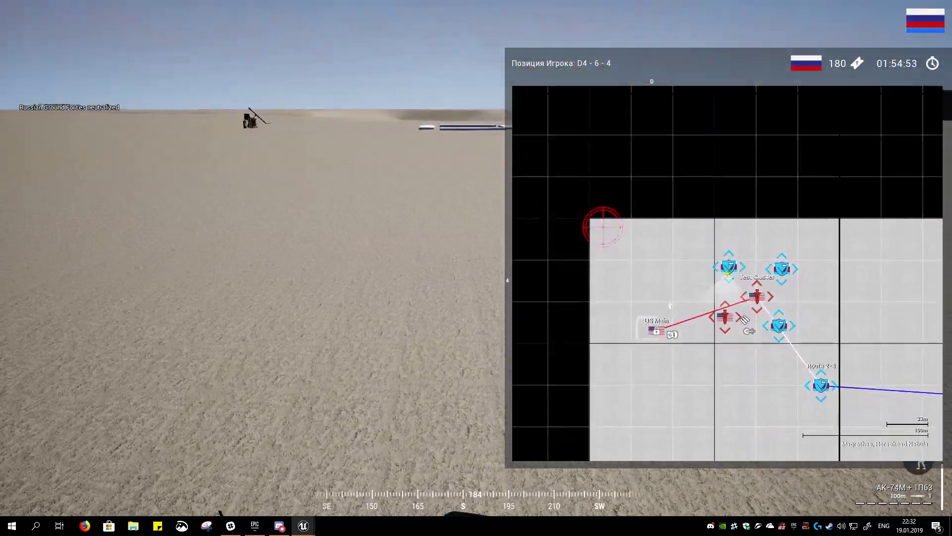
pyautogui.press('w')
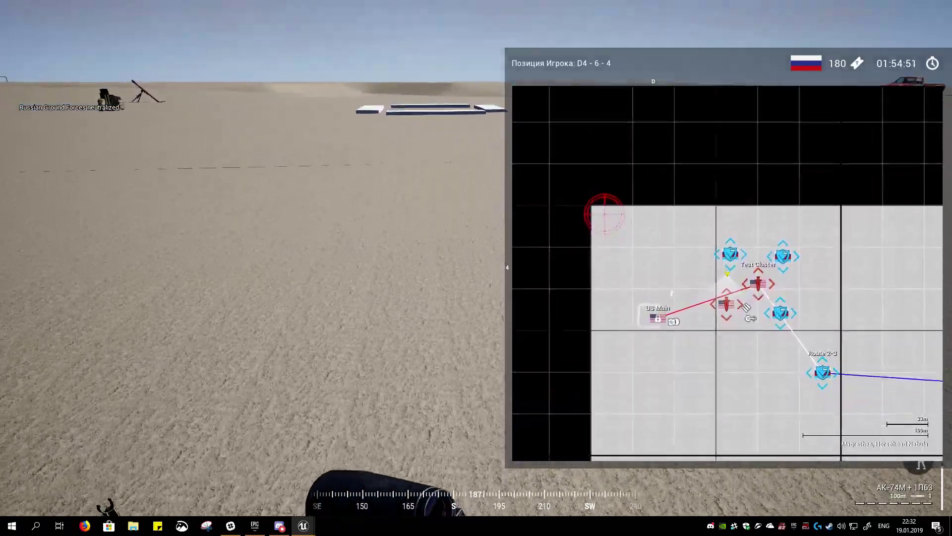
pyautogui.press('w')
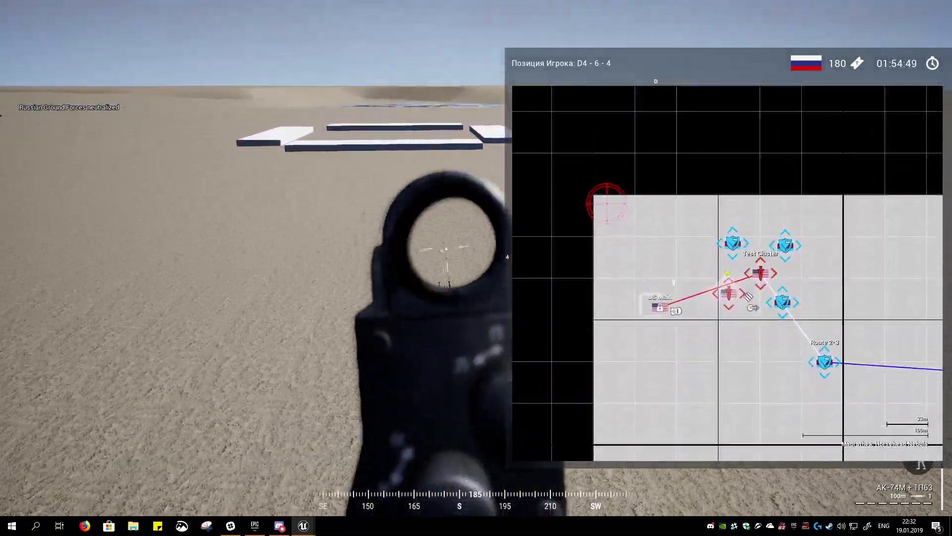
pyautogui.press('w')
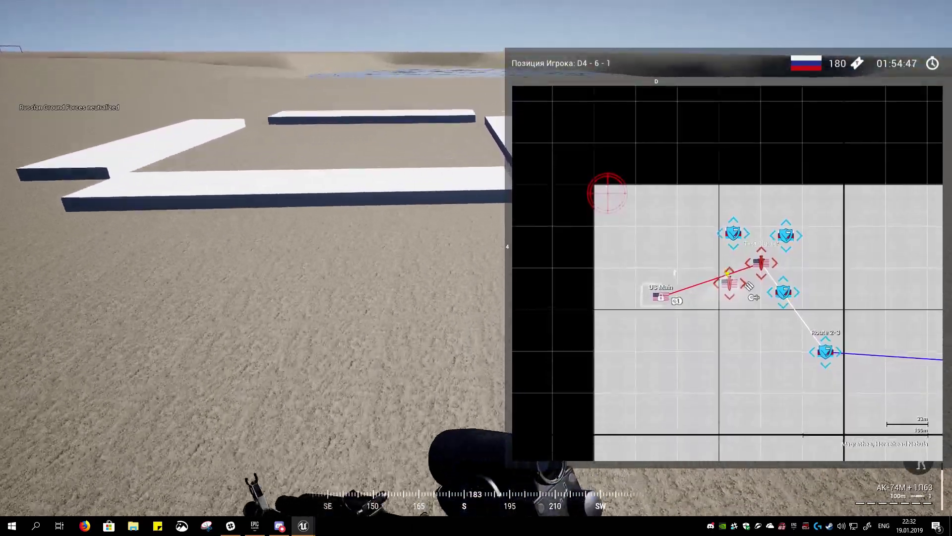
pyautogui.press('d')
pyautogui.press('d')
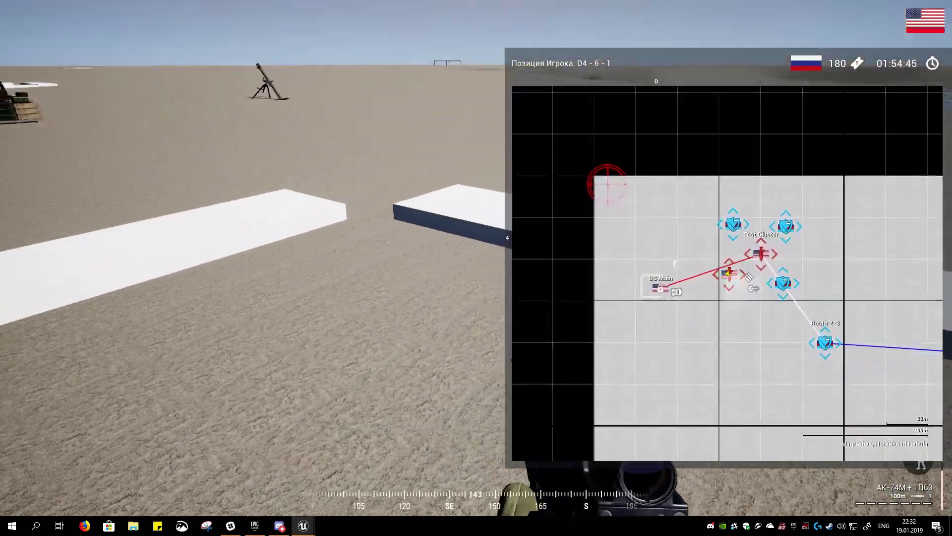
pyautogui.press('w')
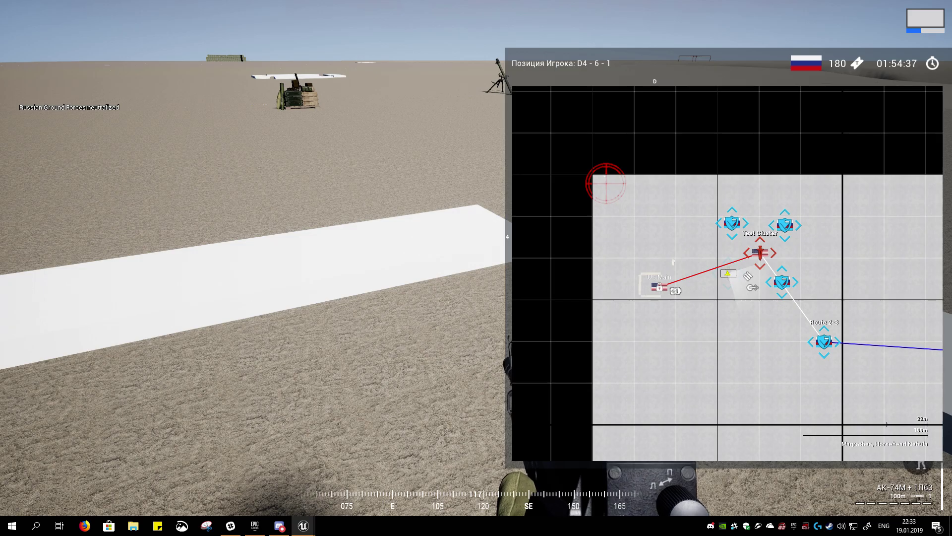
pyautogui.press('w')
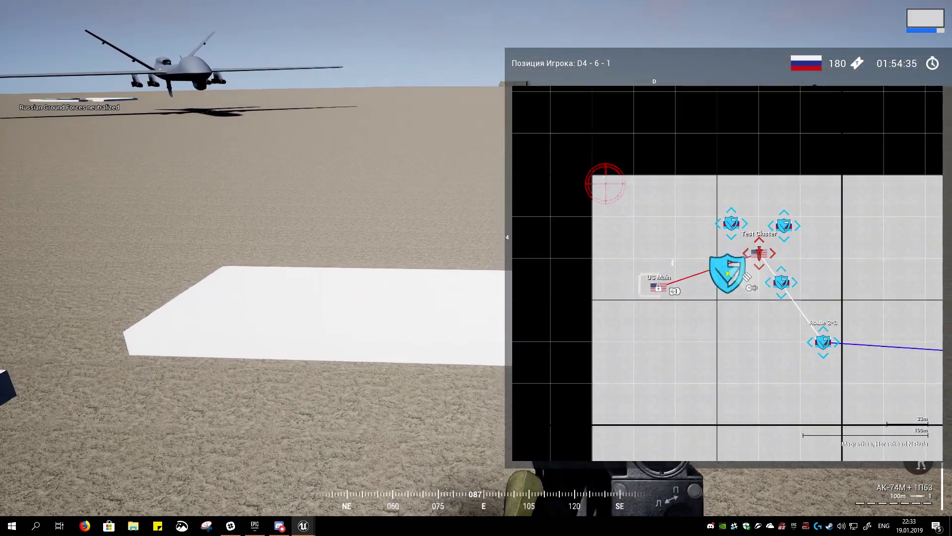
pyautogui.press('d')
pyautogui.press('a')
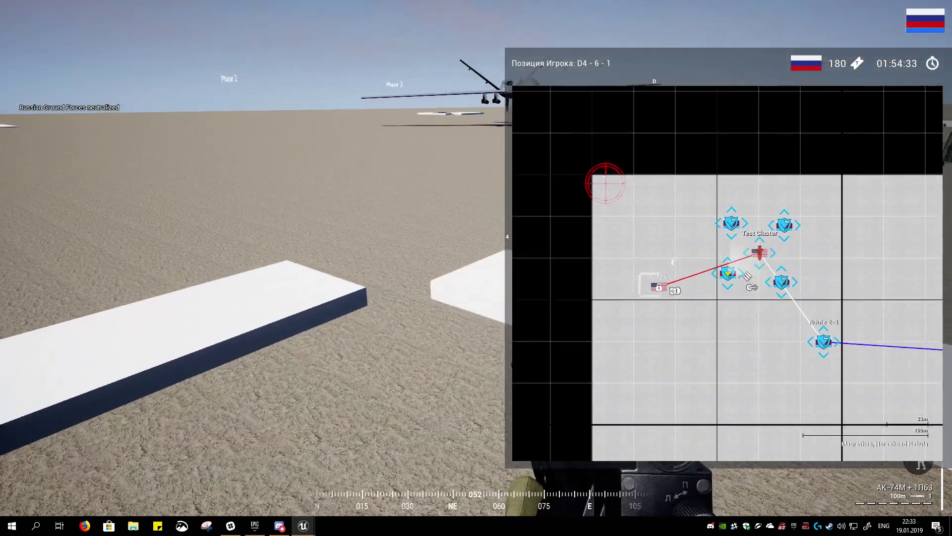
# Step: Remain in the southwest secondary zone until the central Test Cluster flag is neutralized on the overlaid map
pyautogui.press('a')
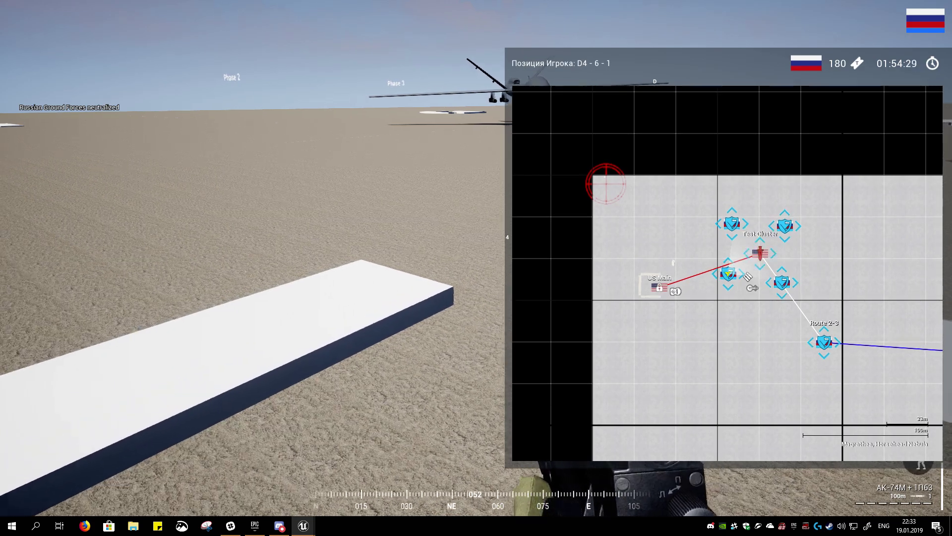
pyautogui.press('d')
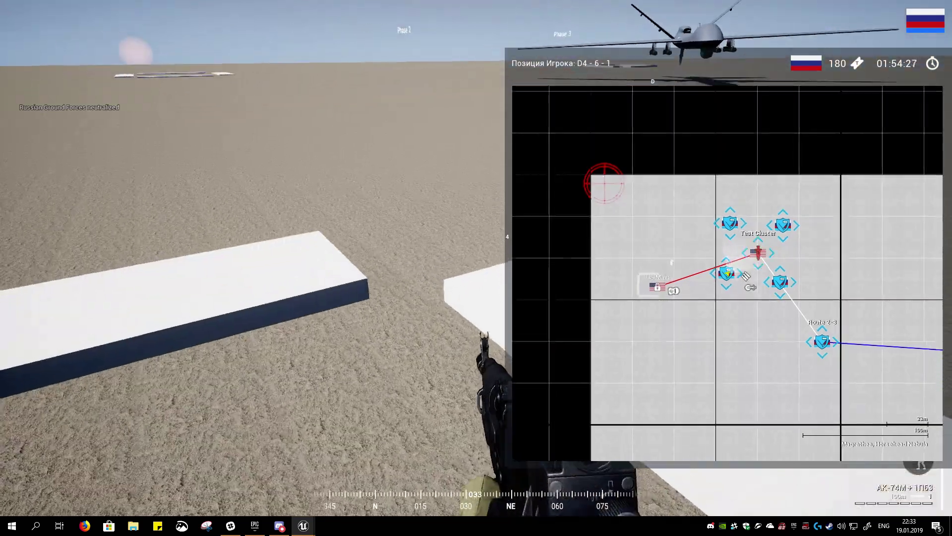
pyautogui.press('a')
pyautogui.press('d')
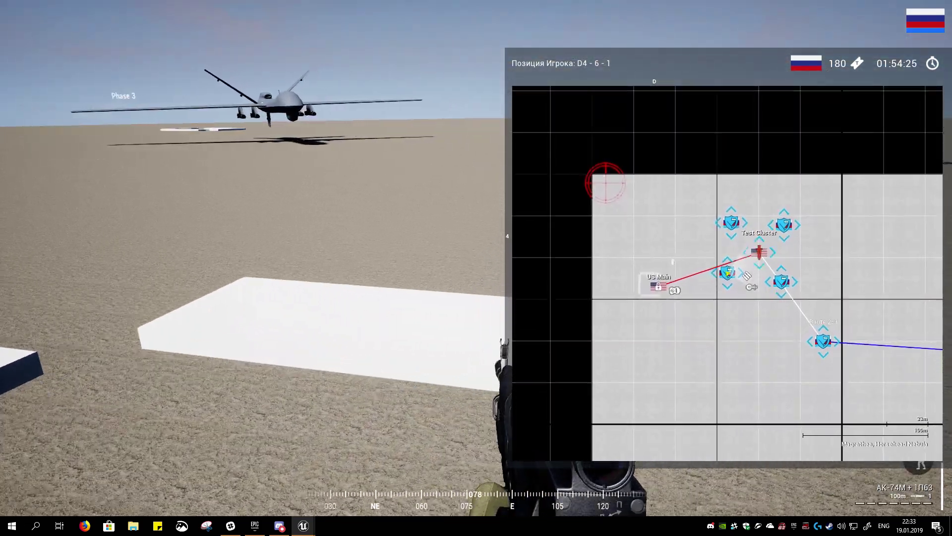
pyautogui.press('a')
pyautogui.press('d')
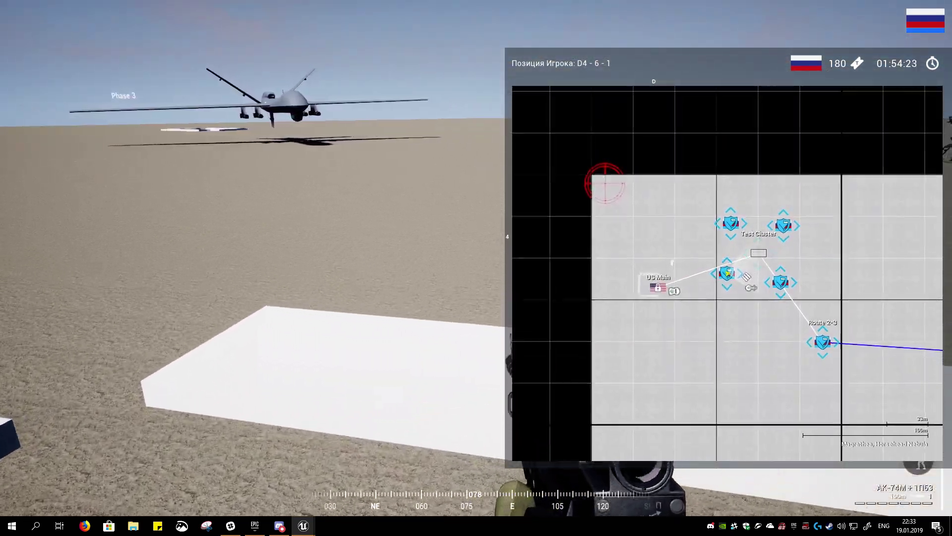
# Step: Stay in the southwest secondary zone until the Russian side fully captures the central Test Cluster flag
pyautogui.press('a')
pyautogui.press('d')
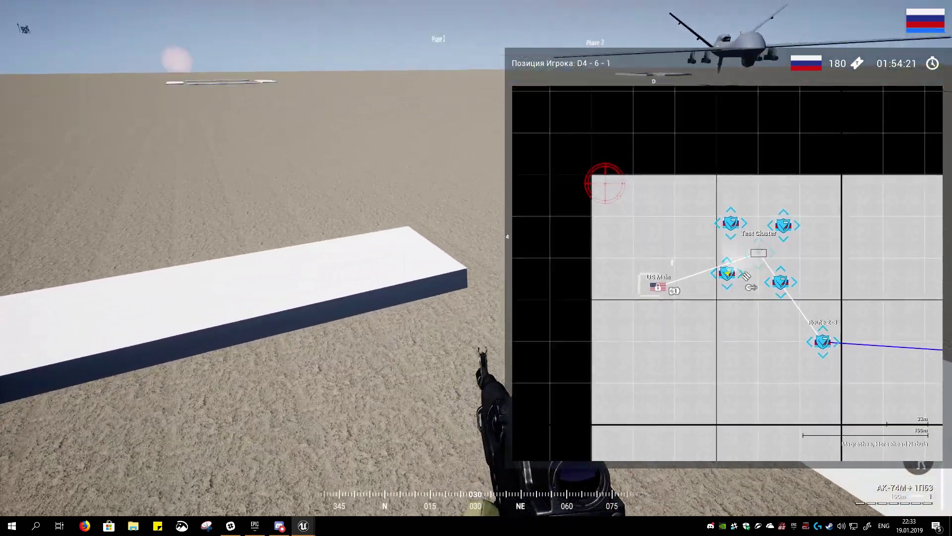
pyautogui.press('a')
pyautogui.press('d')
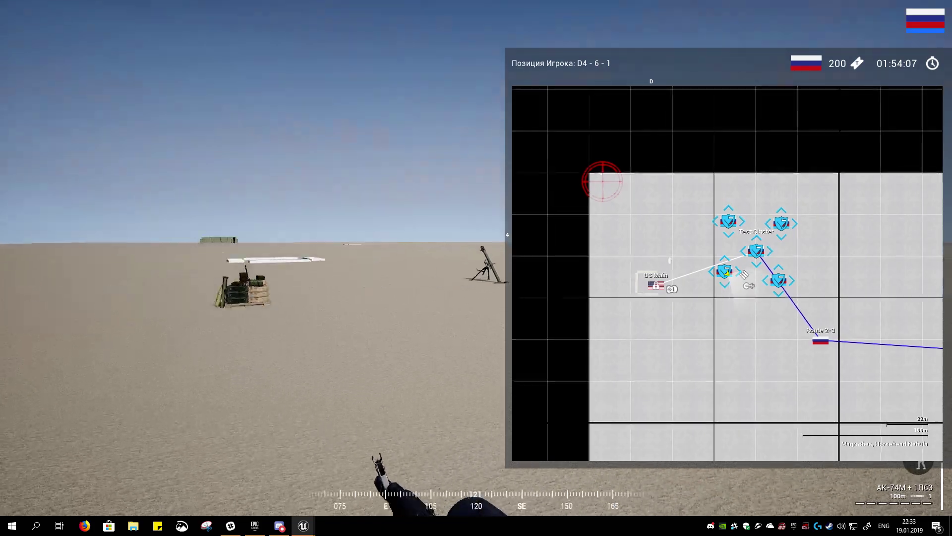
pyautogui.press('w')
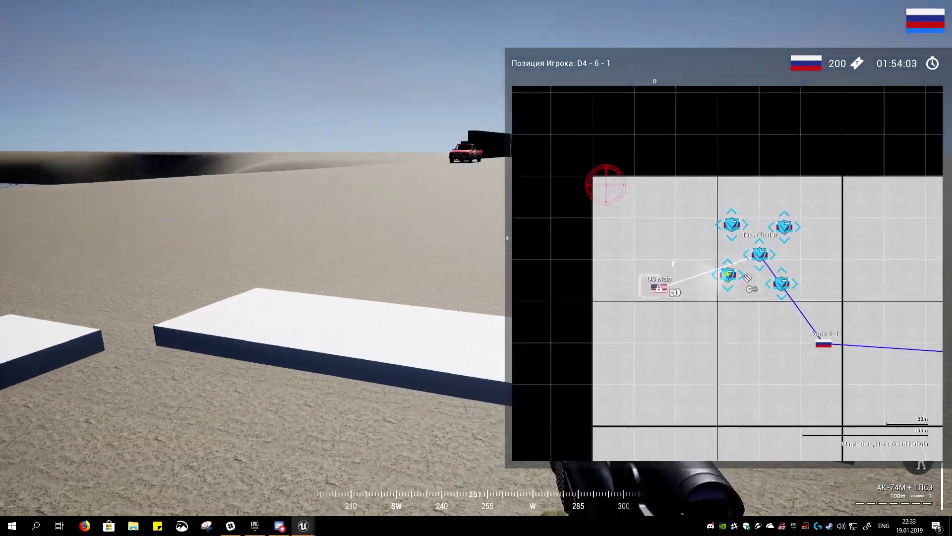
pyautogui.press('w')
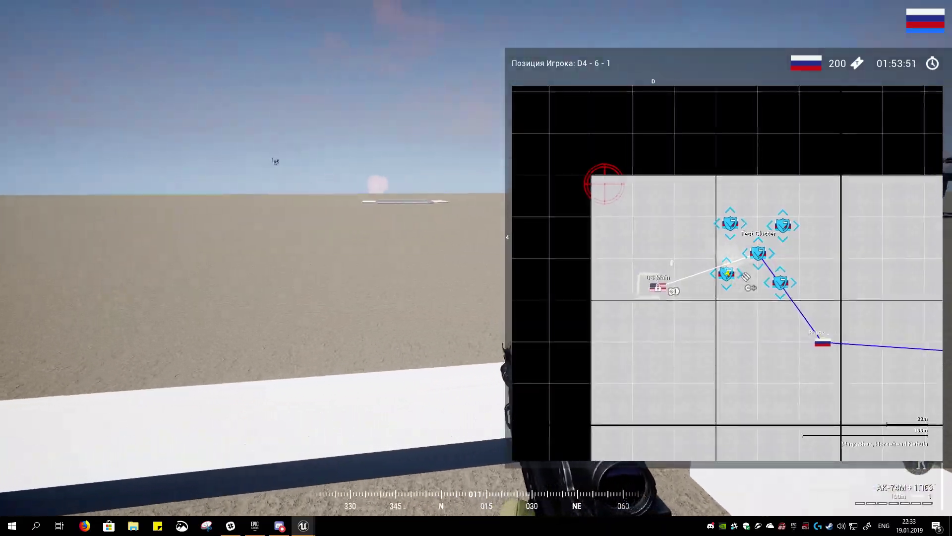
pyautogui.press('w')
pyautogui.press('w')
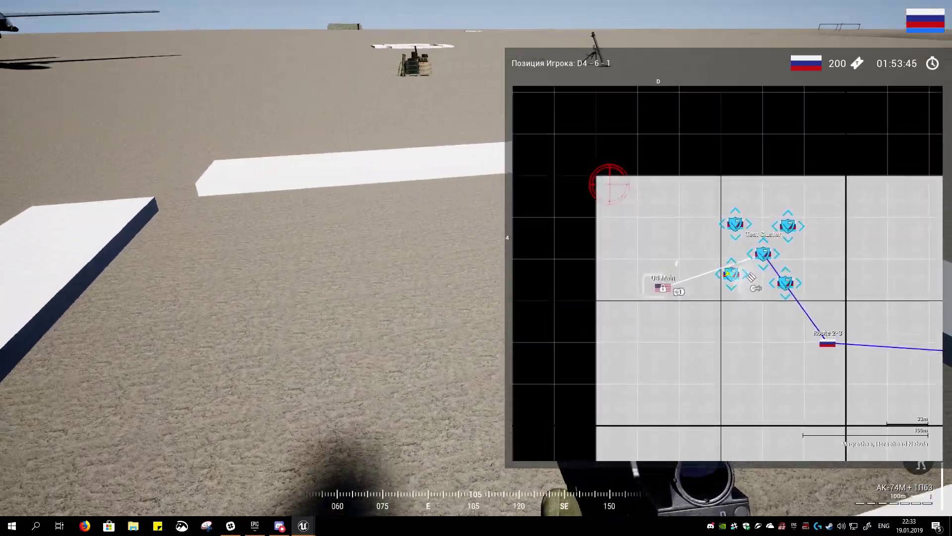
pyautogui.press('w')
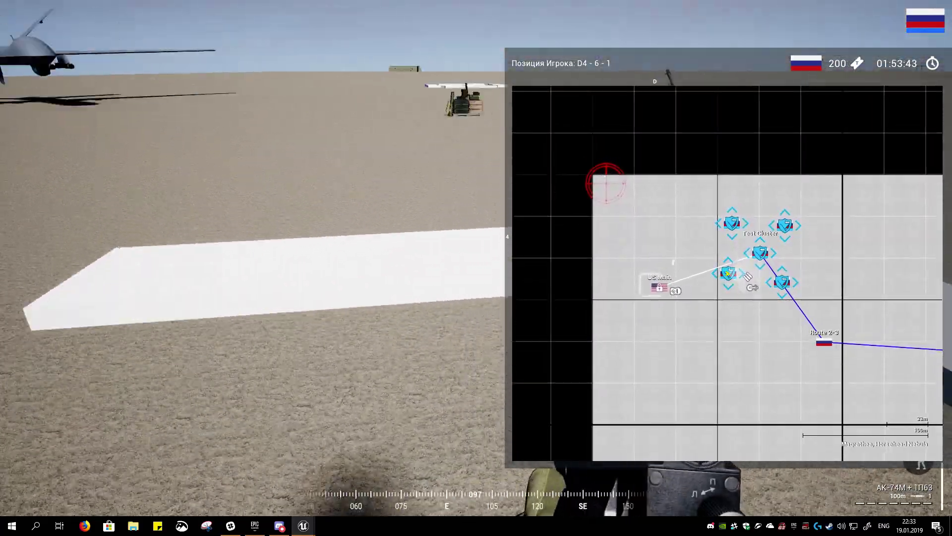
pyautogui.press('w')
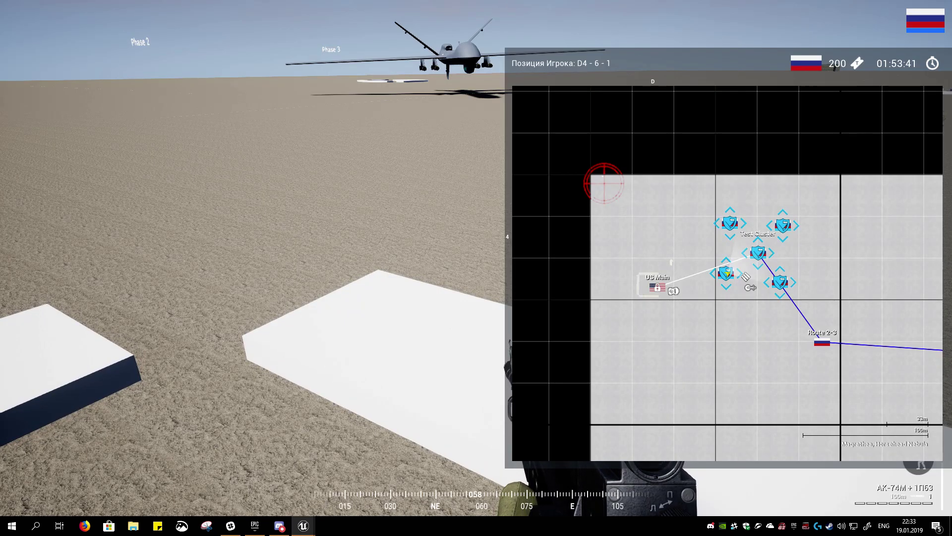
# Step: Leave the full-screen game view and go through the four secondary flag actors, S-0-Subflag to S-3-Subflag
pyautogui.press('F11')
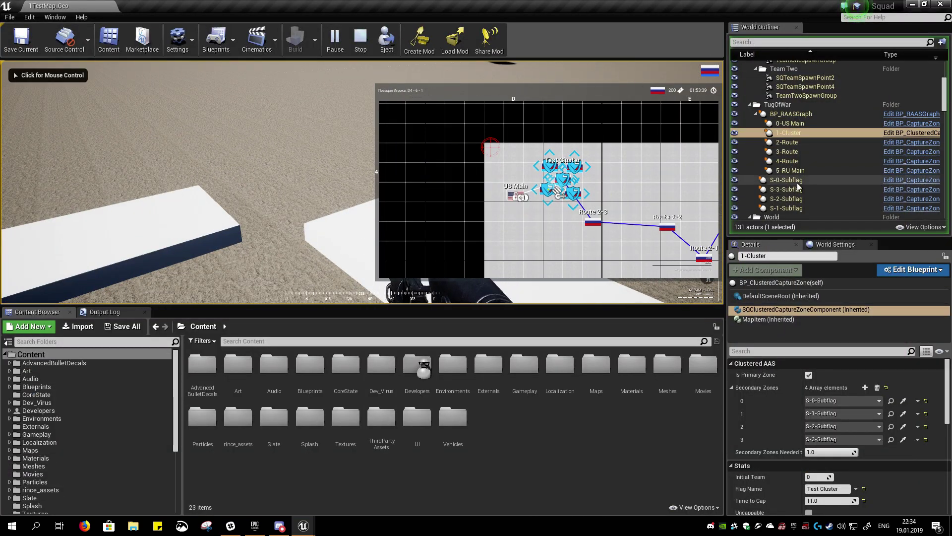
pyautogui.click(846, 170)
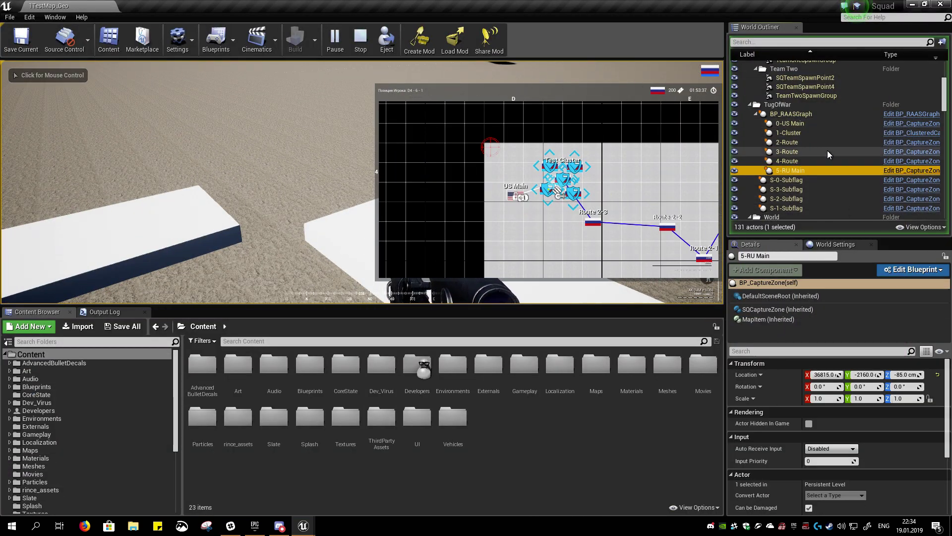
pyautogui.click(801, 187)
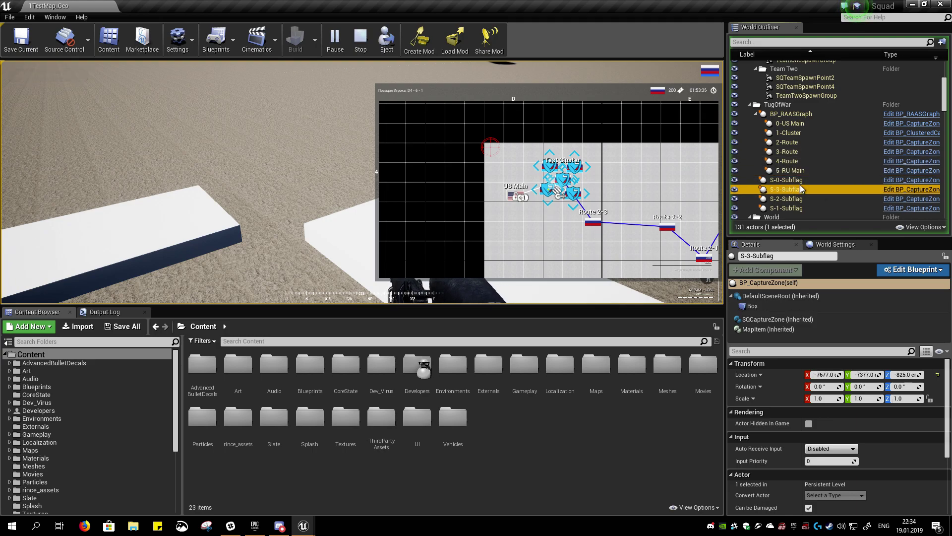
pyautogui.click(800, 183)
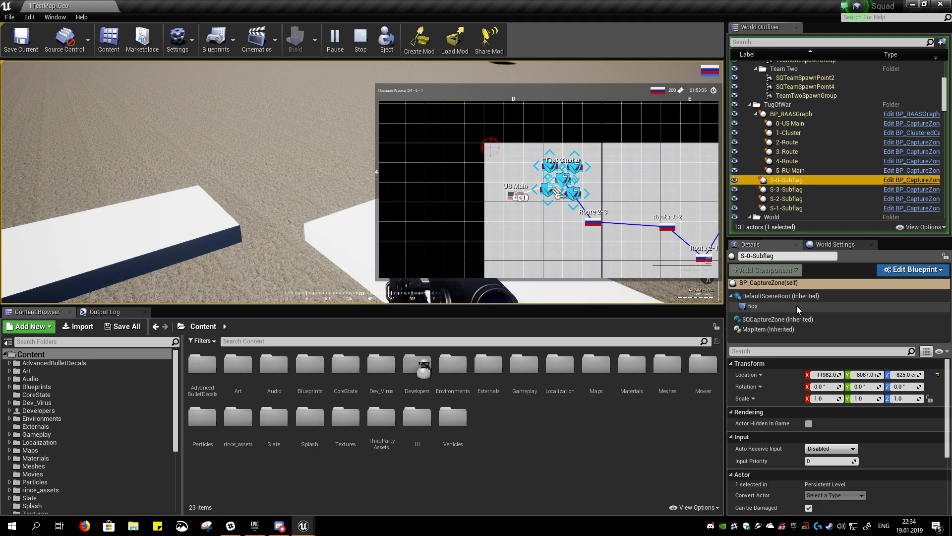
pyautogui.click(793, 189)
pyautogui.click(804, 205)
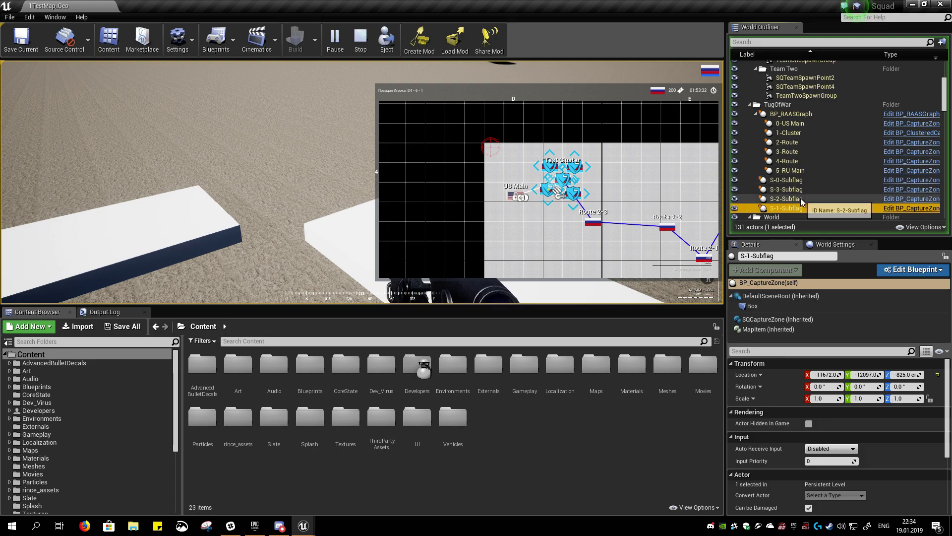
pyautogui.click(801, 197)
pyautogui.click(802, 186)
pyautogui.click(803, 181)
pyautogui.click(814, 191)
pyautogui.click(816, 200)
pyautogui.click(817, 208)
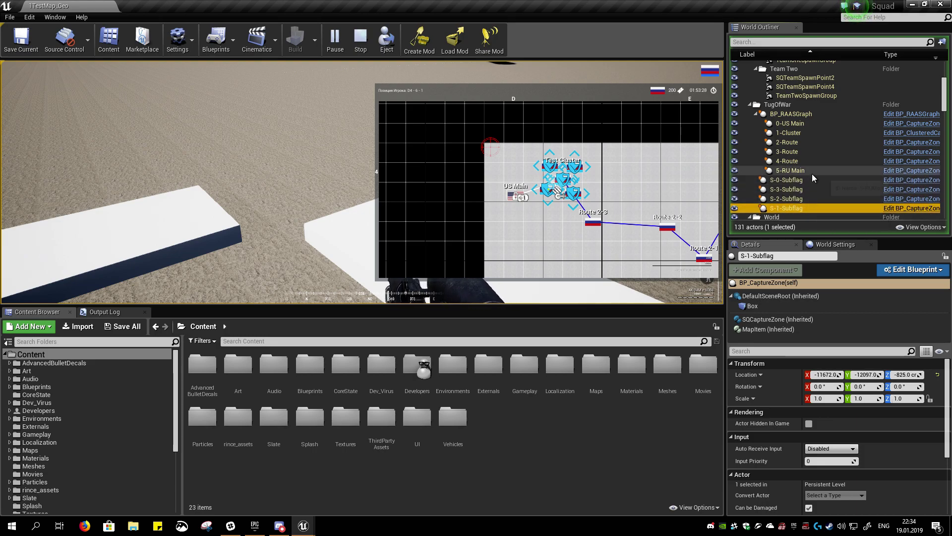
pyautogui.click(814, 180)
pyautogui.click(814, 190)
pyautogui.click(815, 196)
pyautogui.click(814, 207)
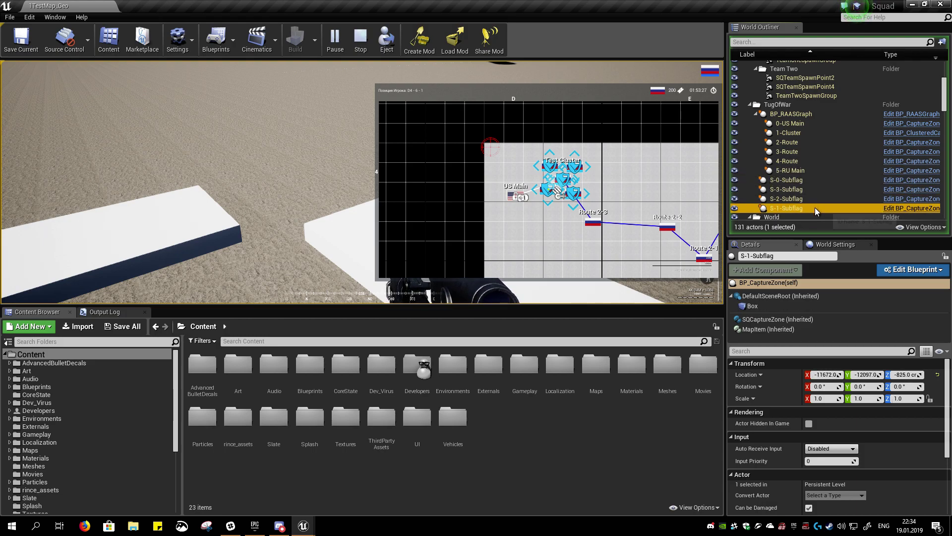
# Step: Examine the secondary zones and Time to Cap setting in 1-Cluster's SQClusteredCaptureZoneComponent
pyautogui.click(809, 133)
pyautogui.click(808, 309)
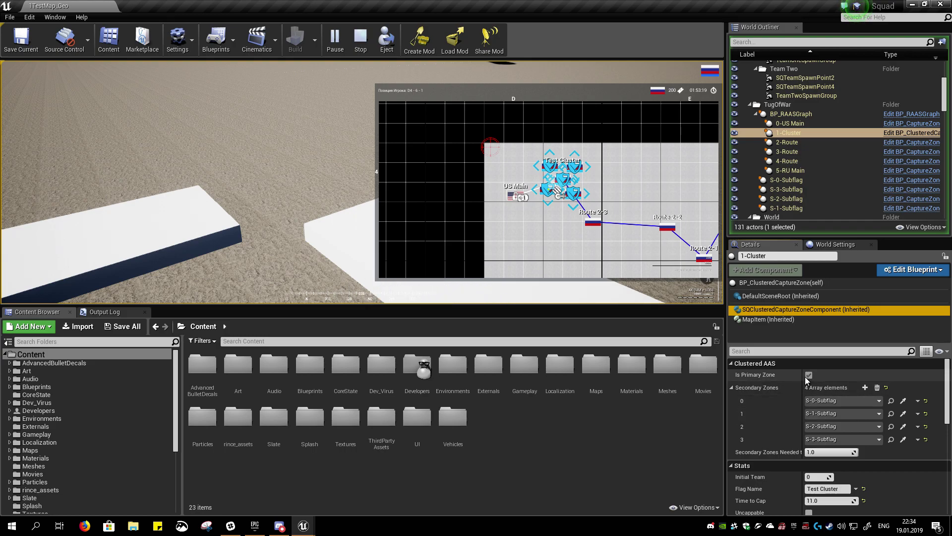
pyautogui.scroll(-2, 846, 433)
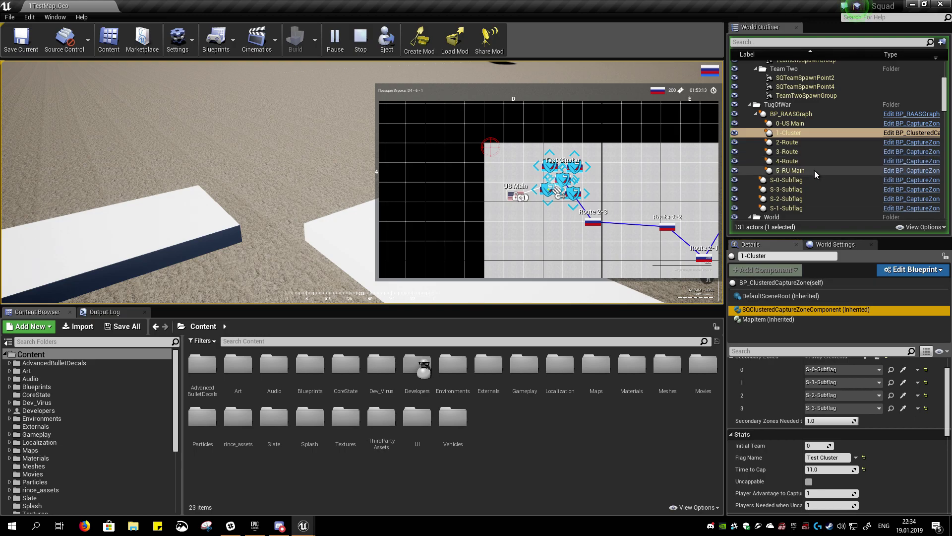
pyautogui.scroll(-1, 895, 437)
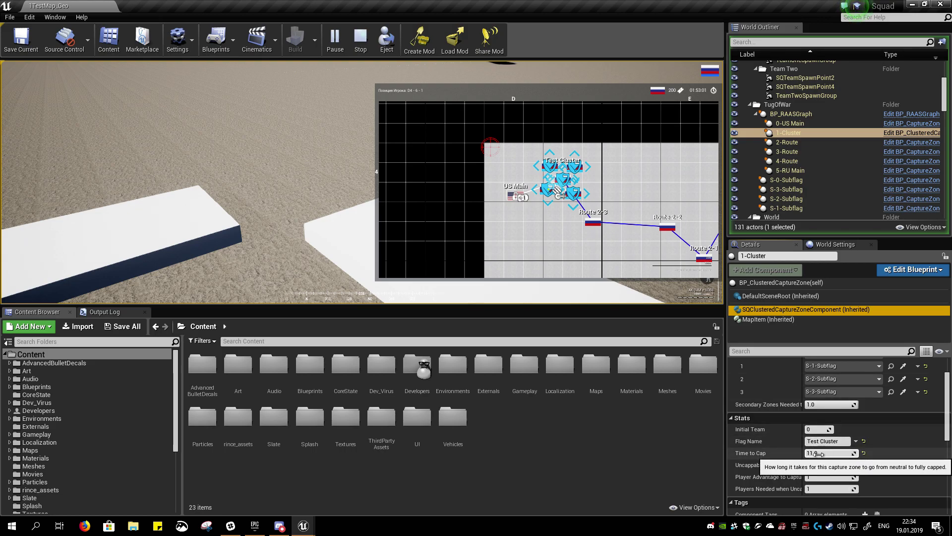
pyautogui.click(809, 452)
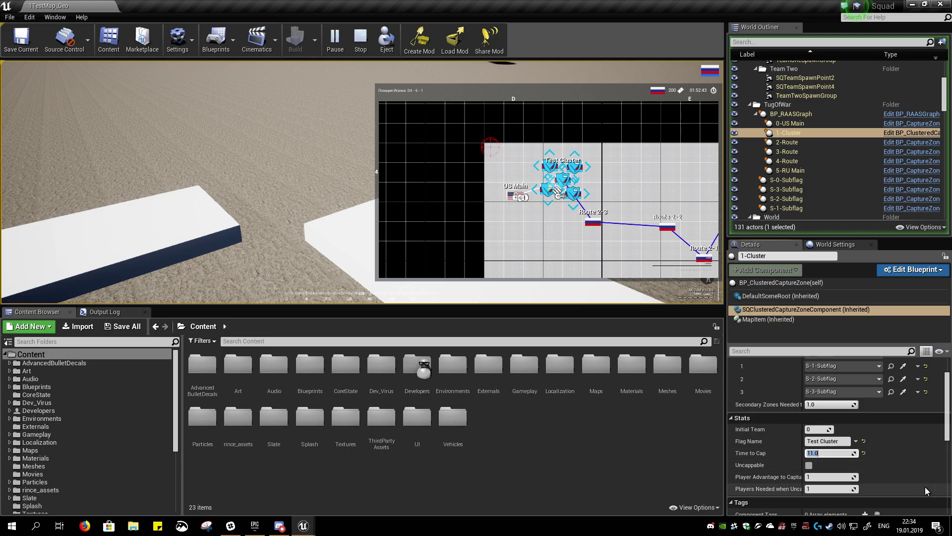
pyautogui.scroll(-1, 937, 485)
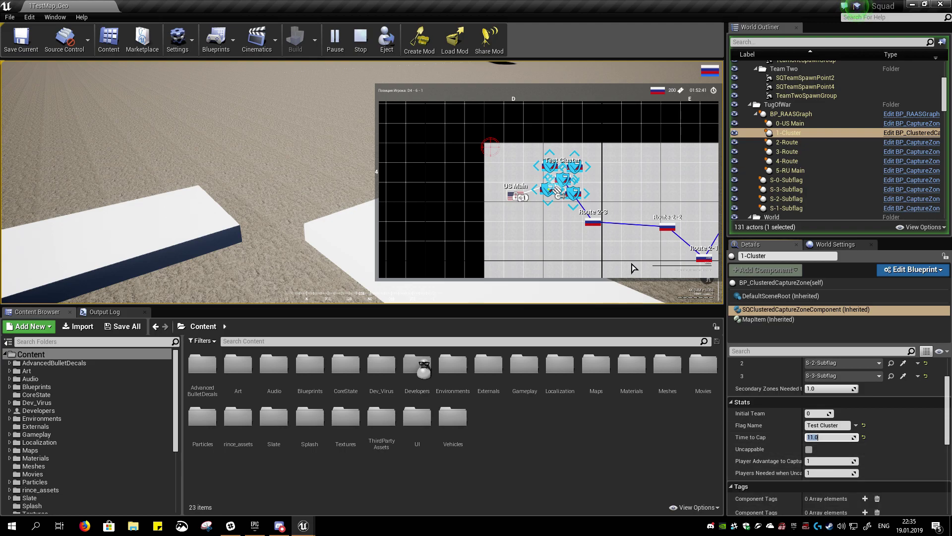
# Step: Inspect the capture stats in S-1-Subflag's SQCaptureZone component
pyautogui.click(828, 180)
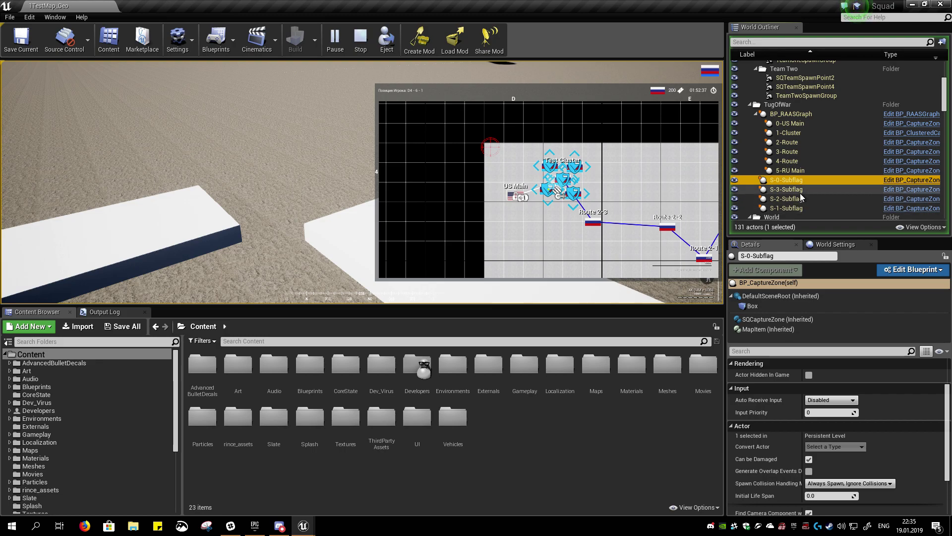
pyautogui.click(813, 209)
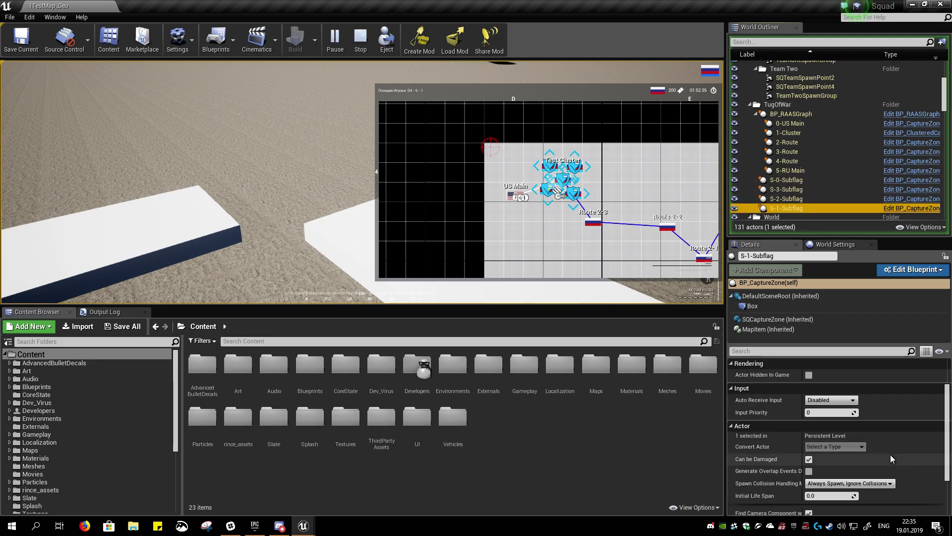
pyautogui.click(803, 319)
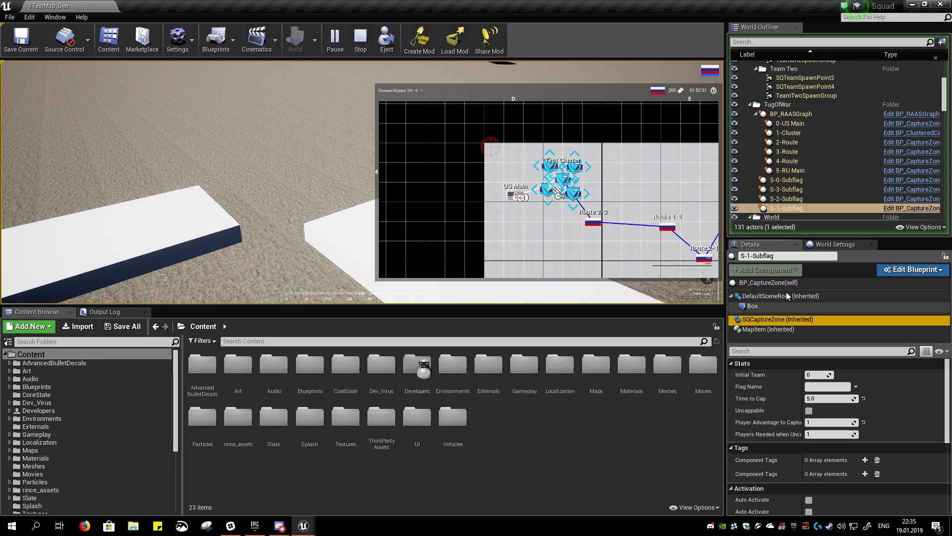
# Step: Return to 1-Cluster's SQClusteredCaptureZoneComponent and review its Clustered AAS and Stats settings
pyautogui.click(823, 132)
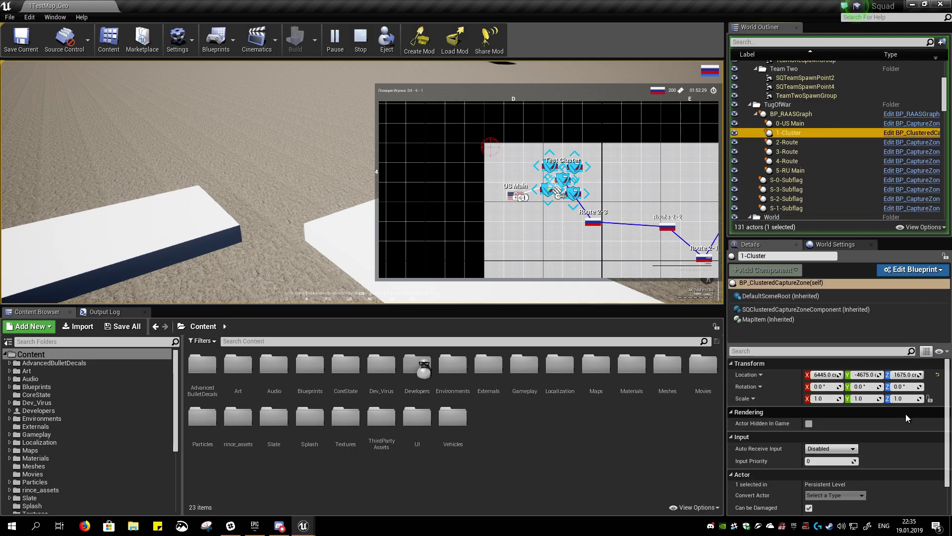
pyautogui.scroll(-2, 897, 426)
pyautogui.scroll(2, 880, 456)
pyautogui.click(786, 309)
pyautogui.scroll(-1, 889, 457)
pyautogui.scroll(1, 795, 378)
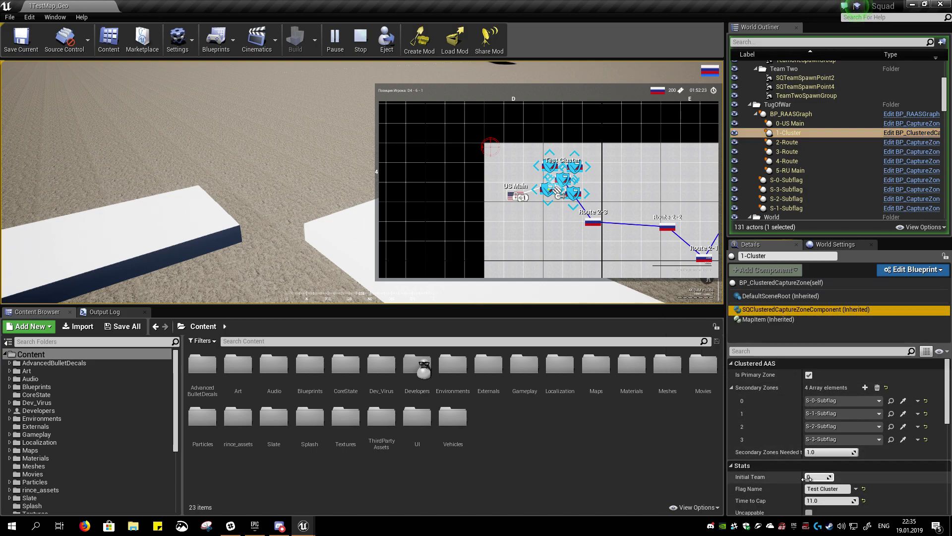
pyautogui.scroll(-2, 794, 476)
pyautogui.scroll(-3, 793, 474)
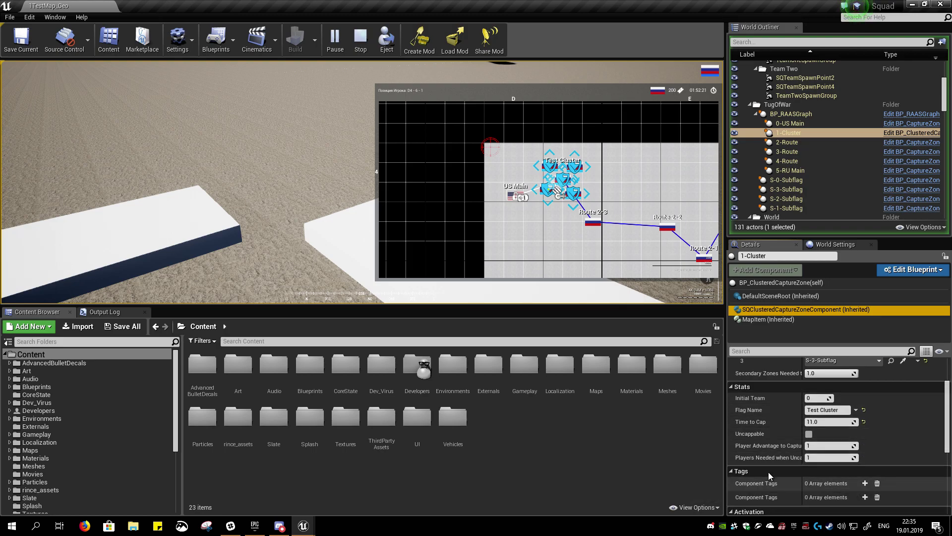
# Step: Widen the property name column and look through the clustered component's full list of settings
pyautogui.moveTo(804, 430); pyautogui.dragTo(837, 430)
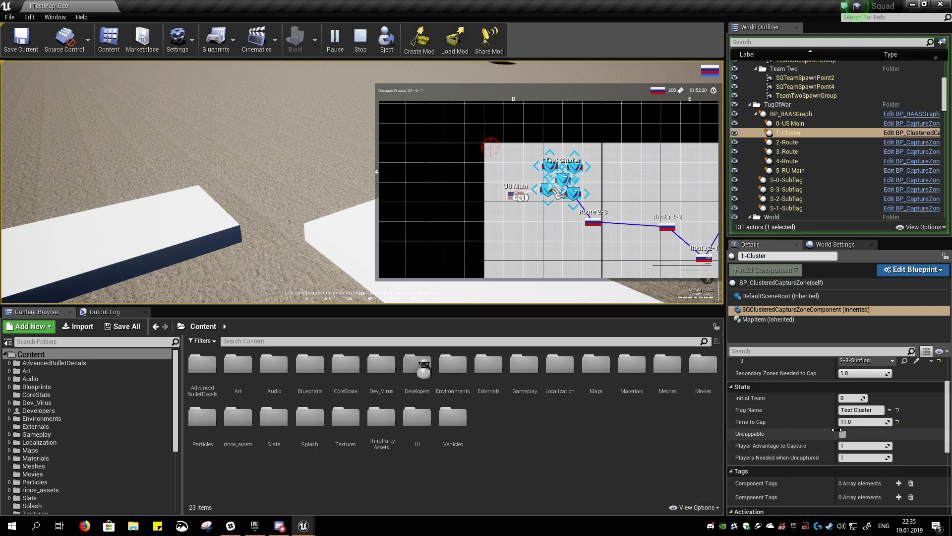
pyautogui.scroll(-10, 823, 436)
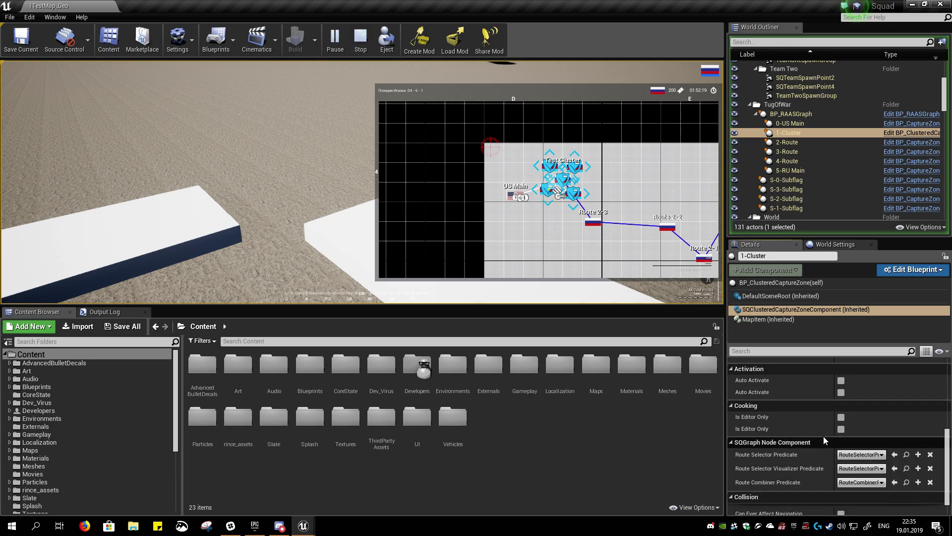
pyautogui.scroll(10, 811, 495)
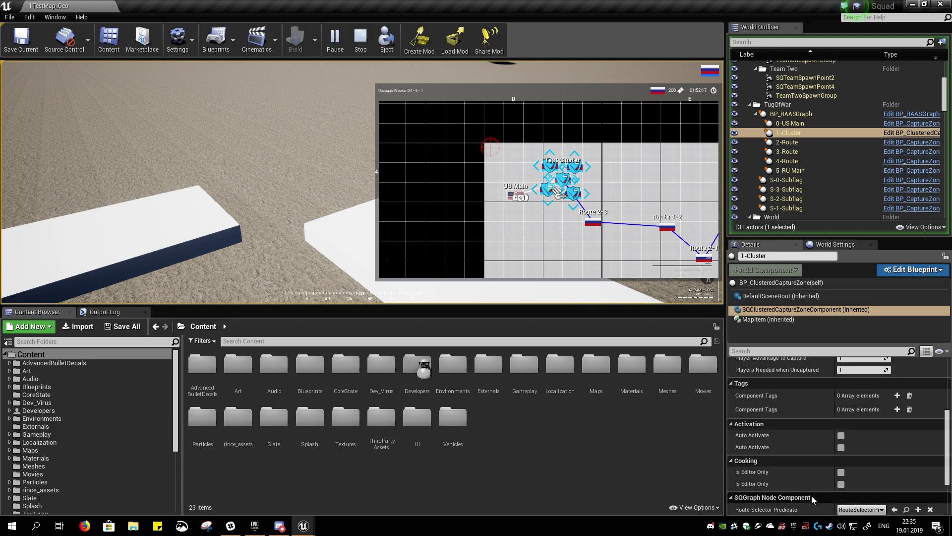
pyautogui.scroll(3, 810, 493)
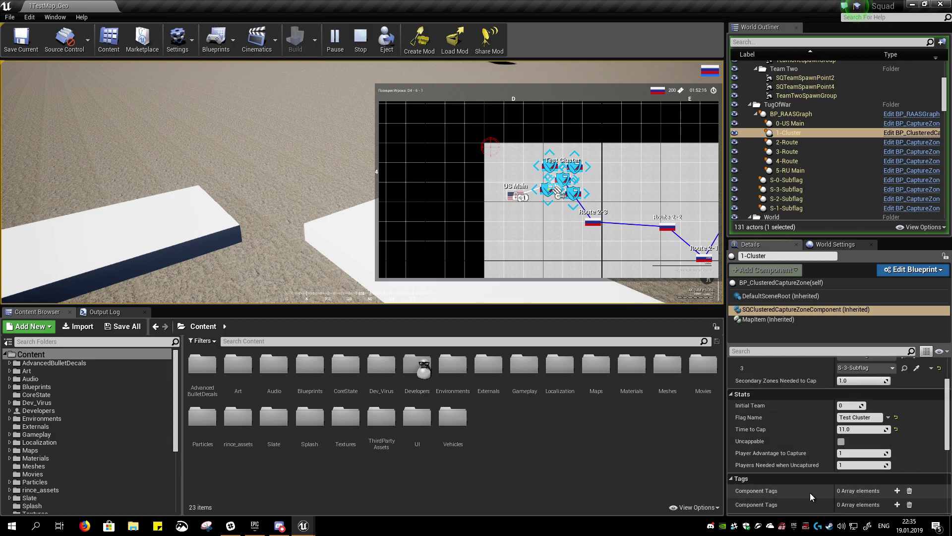
pyautogui.scroll(1, 814, 480)
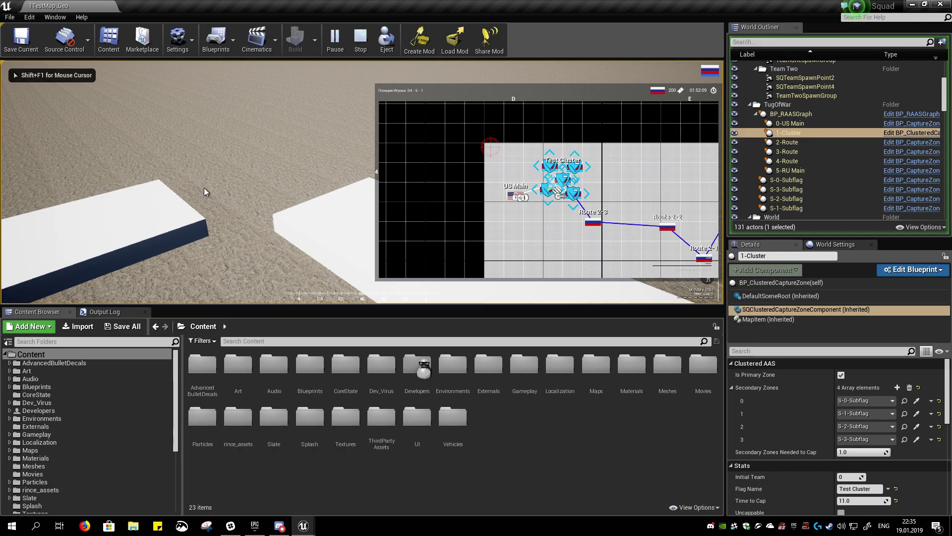
# Step: Stop the play session and bring up the Clustered AAS variables in the SQClusteredCaptureZoneComponent blueprint
pyautogui.press('Escape')
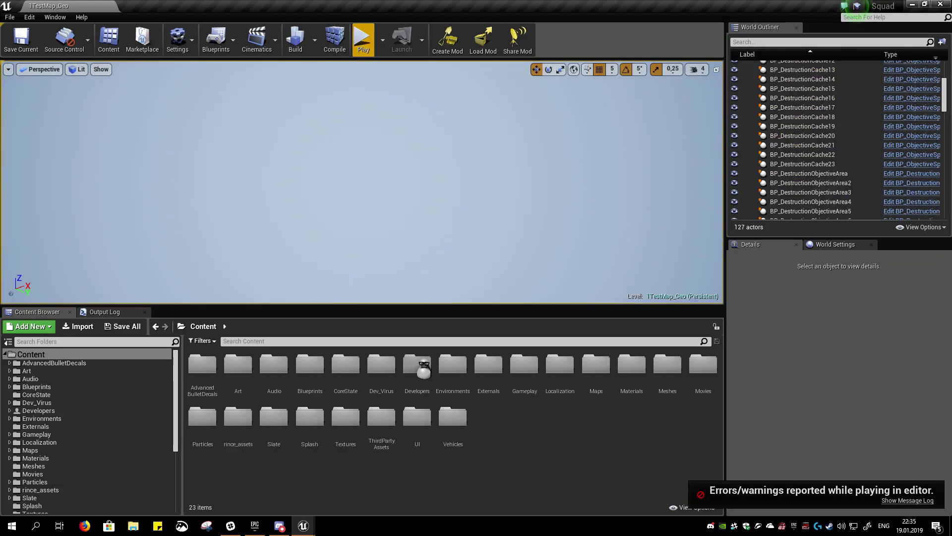
pyautogui.moveTo(0, 32); pyautogui.dragTo(384, 85)
pyautogui.click(454, 76)
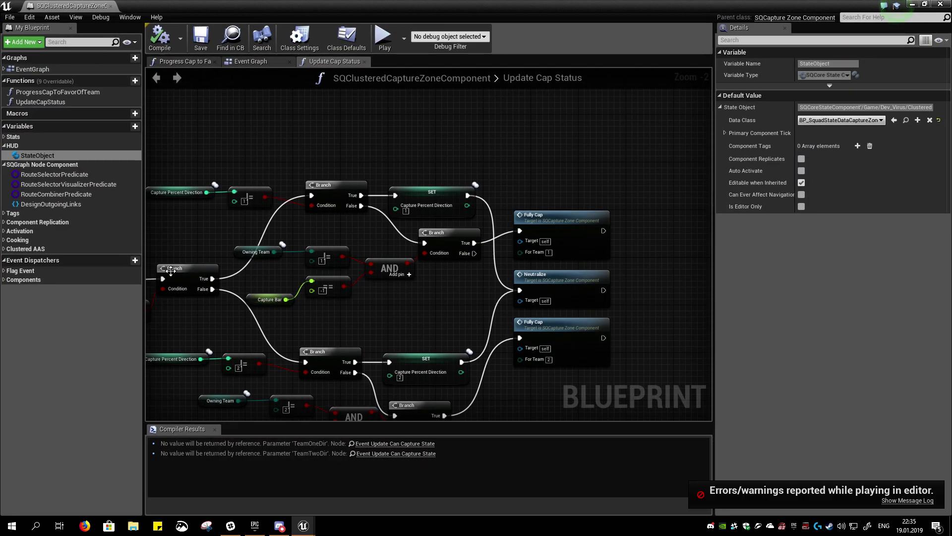
pyautogui.click(7, 249)
# Step: Make the TimeToCapSecondary variable instance editable
pyautogui.click(94, 347)
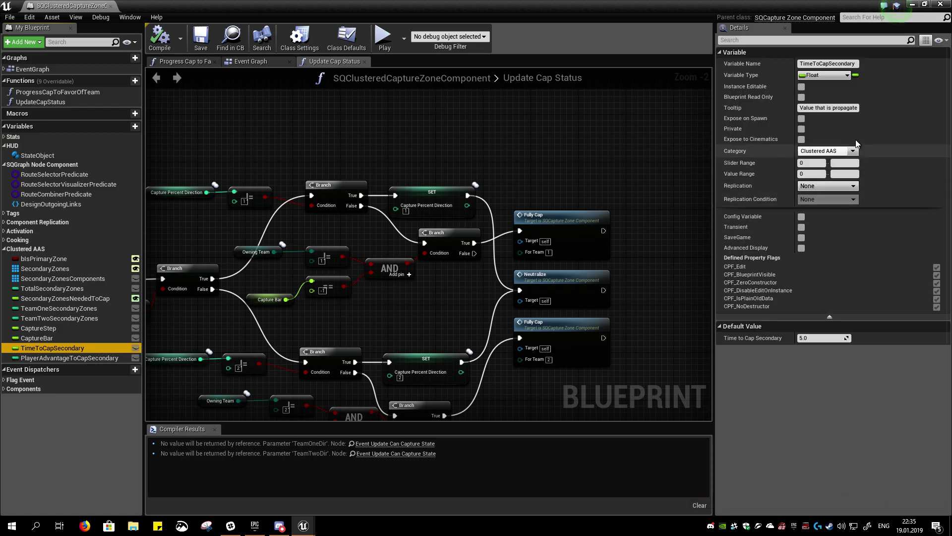
pyautogui.click(800, 90)
pyautogui.click(801, 88)
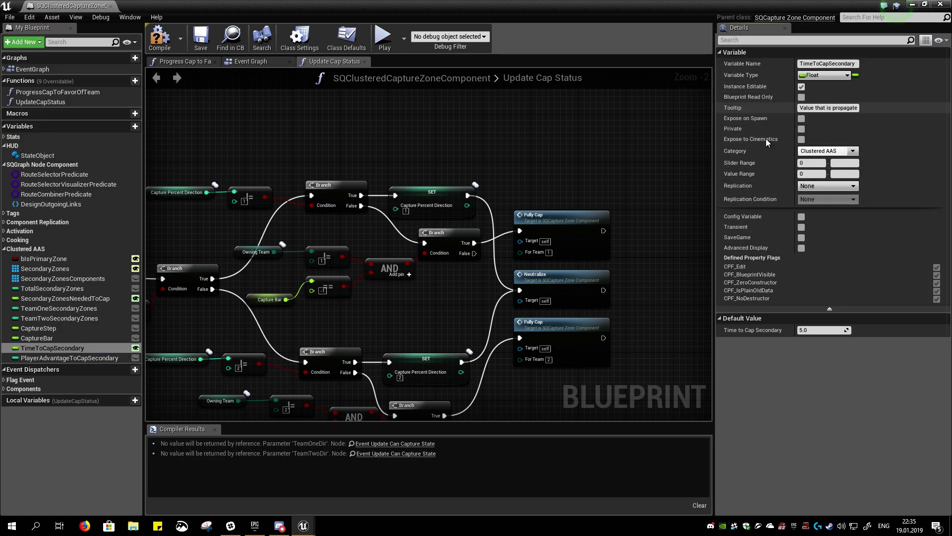
# Step: Make the PlayerAdvantageToCapSecondary variable instance editable and recheck the TimeToCapSecondary variable's settings
pyautogui.click(70, 356)
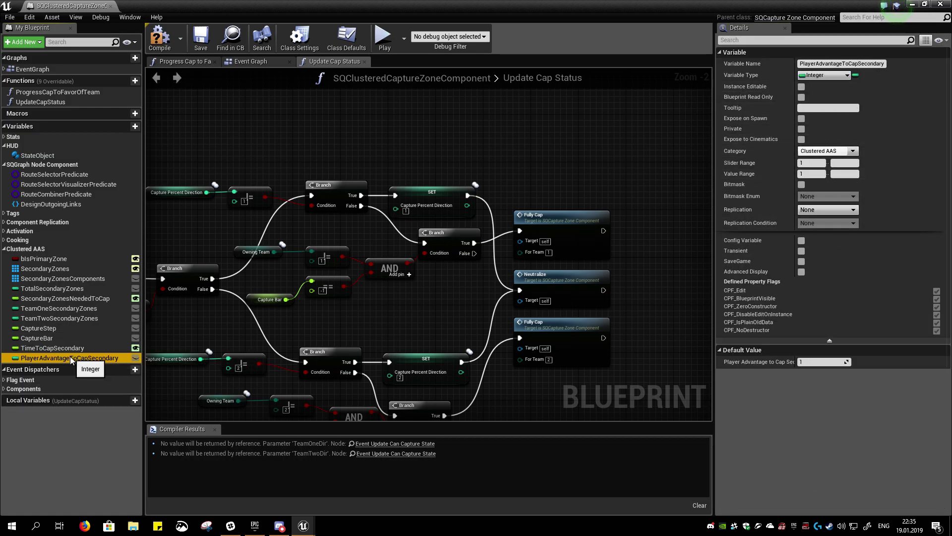
pyautogui.click(801, 88)
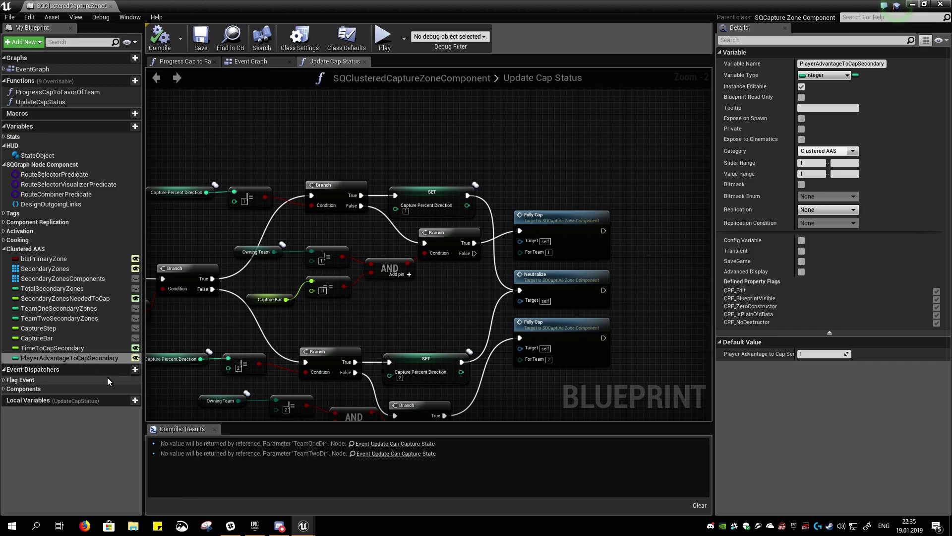
pyautogui.click(103, 350)
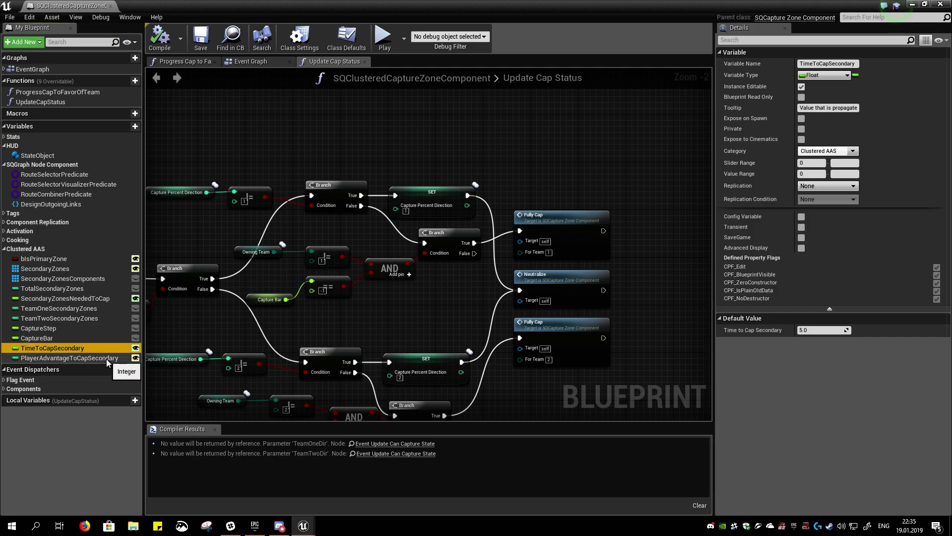
# Step: Close the SQClusteredCaptureZoneComponent blueprint and check 1-Cluster's exposed secondary capture settings in the level
pyautogui.click(110, 5)
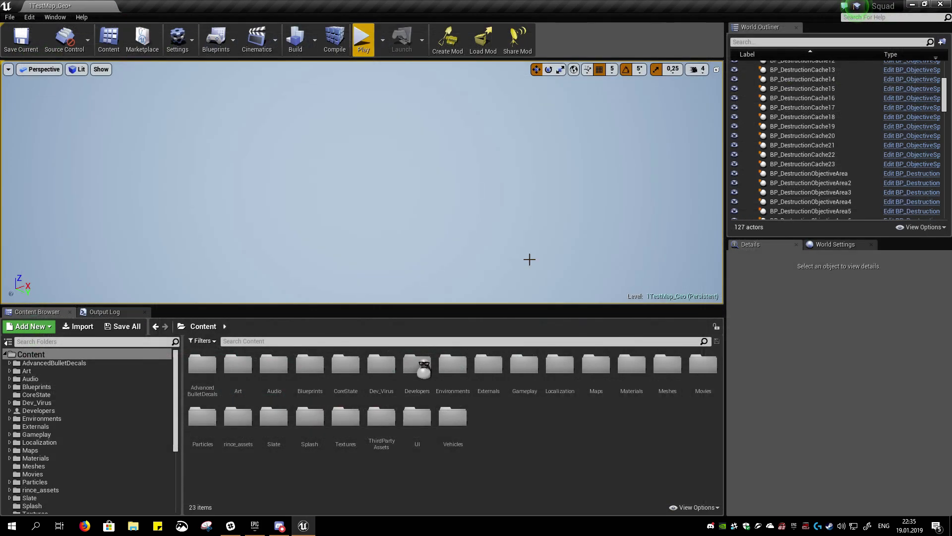
pyautogui.scroll(5, 825, 169)
pyautogui.scroll(-10, 835, 163)
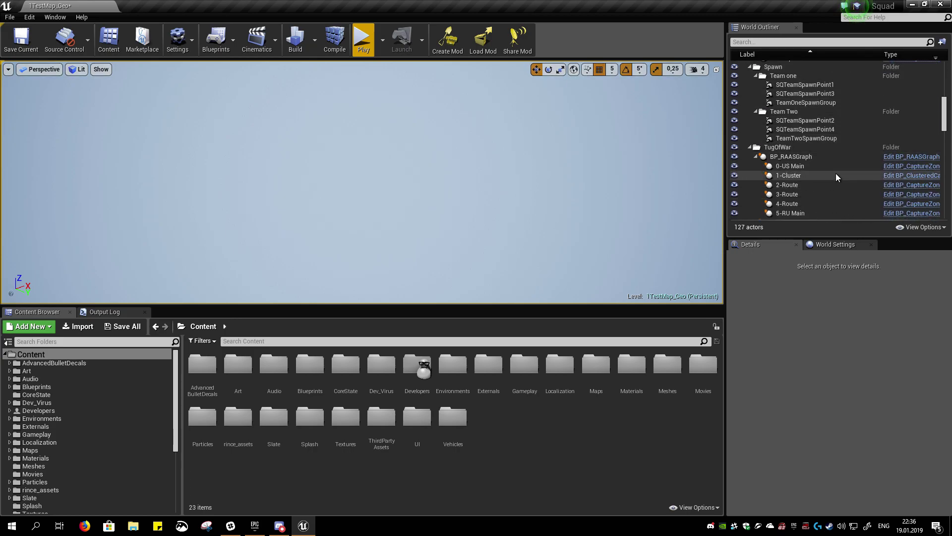
pyautogui.click(810, 177)
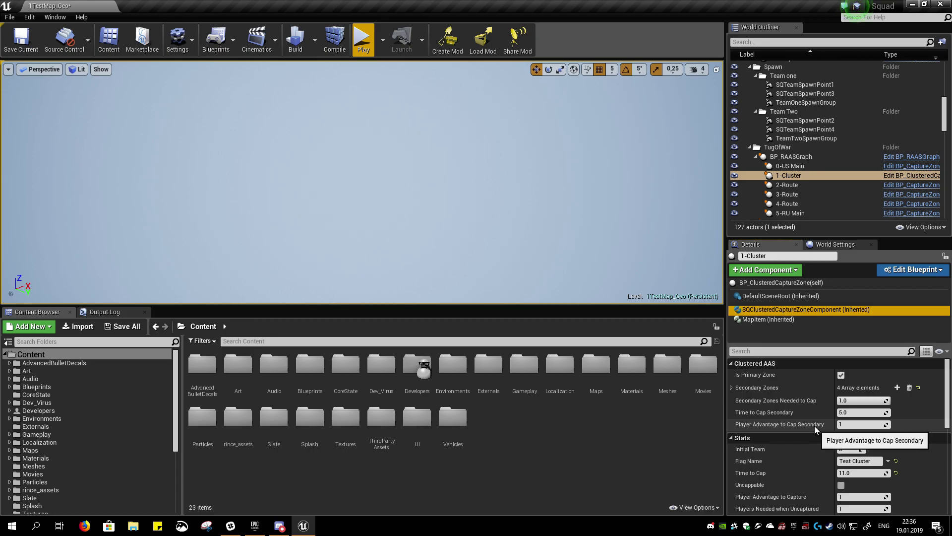
# Step: Look through the S-0, S-2 and S-1 subflag actors placed alongside the RAAS graph
pyautogui.scroll(-2, 815, 188)
pyautogui.click(810, 176)
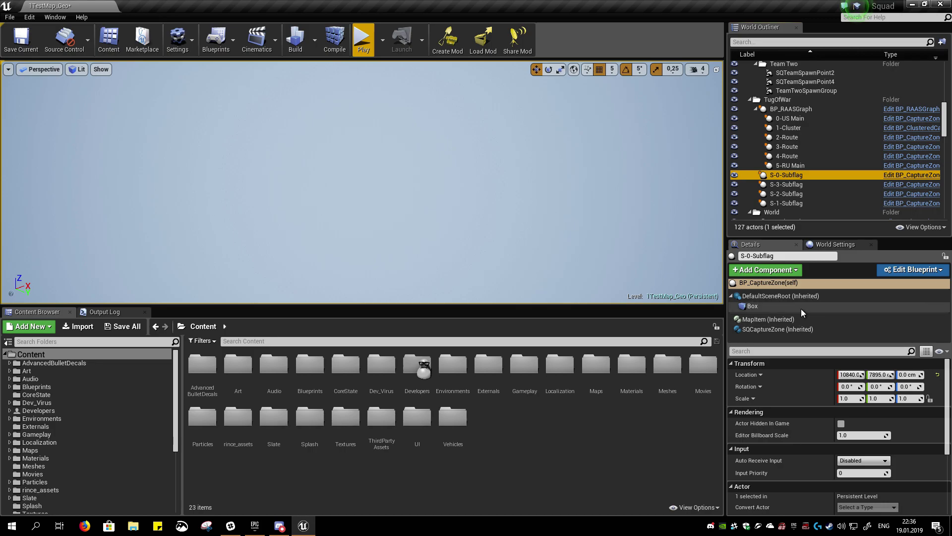
pyautogui.click(805, 193)
pyautogui.click(812, 202)
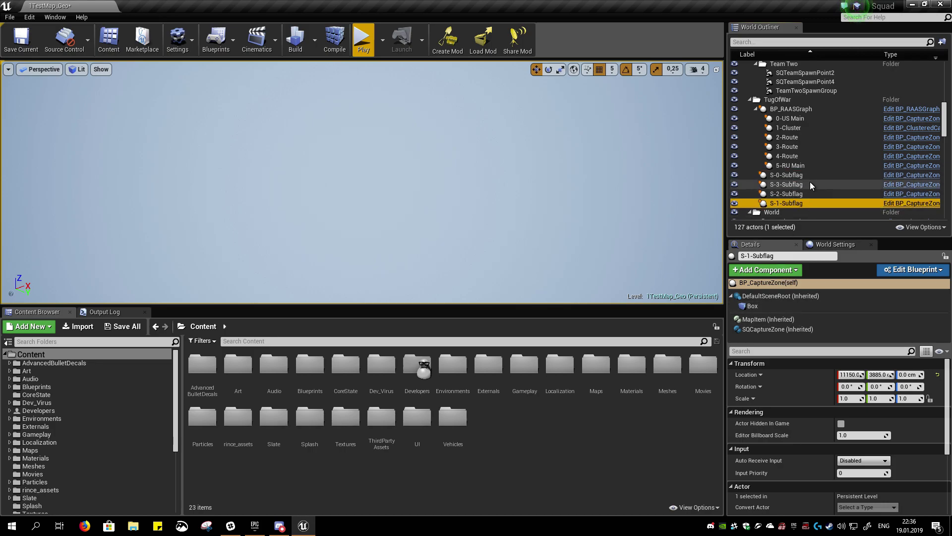
# Step: Return to 1-Cluster and review the Clustered AAS settings of its SQClusteredCaptureZoneComponent
pyautogui.click(803, 128)
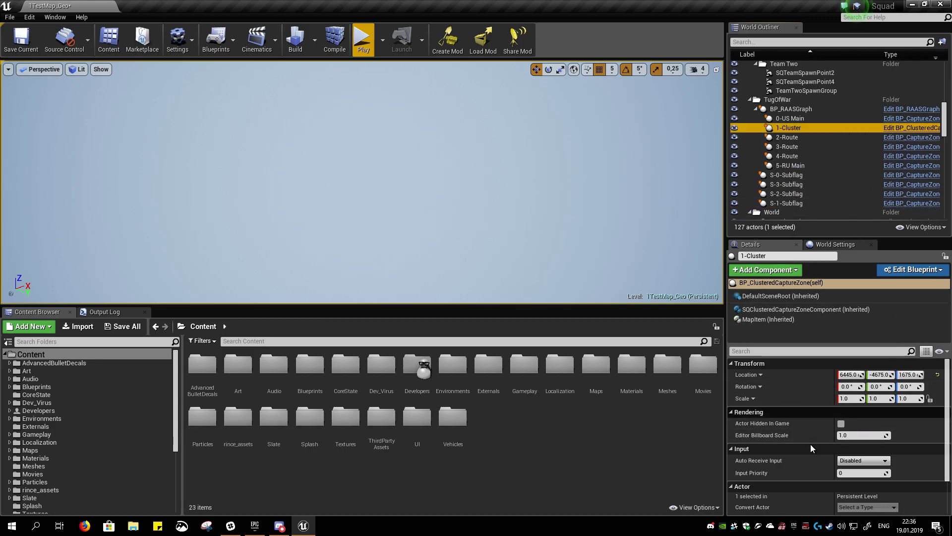
pyautogui.click(794, 309)
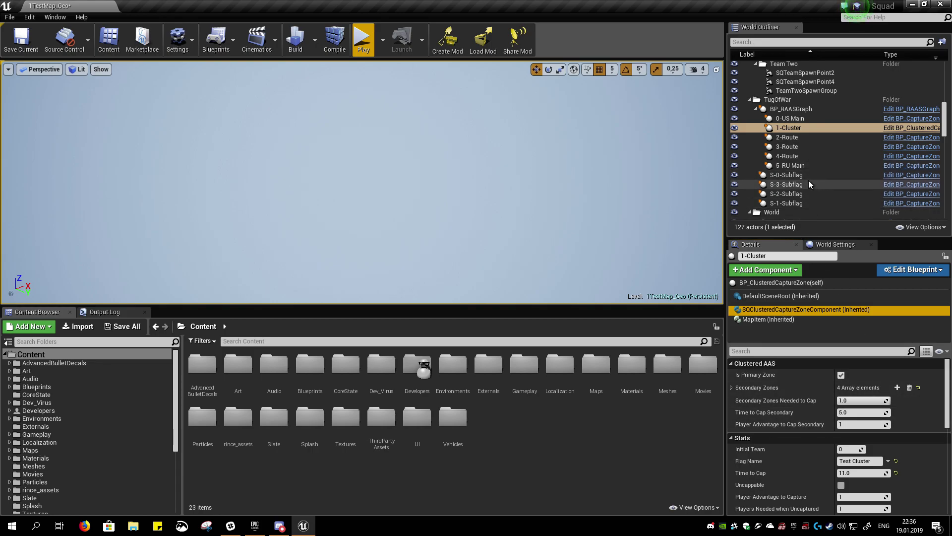
pyautogui.click(802, 127)
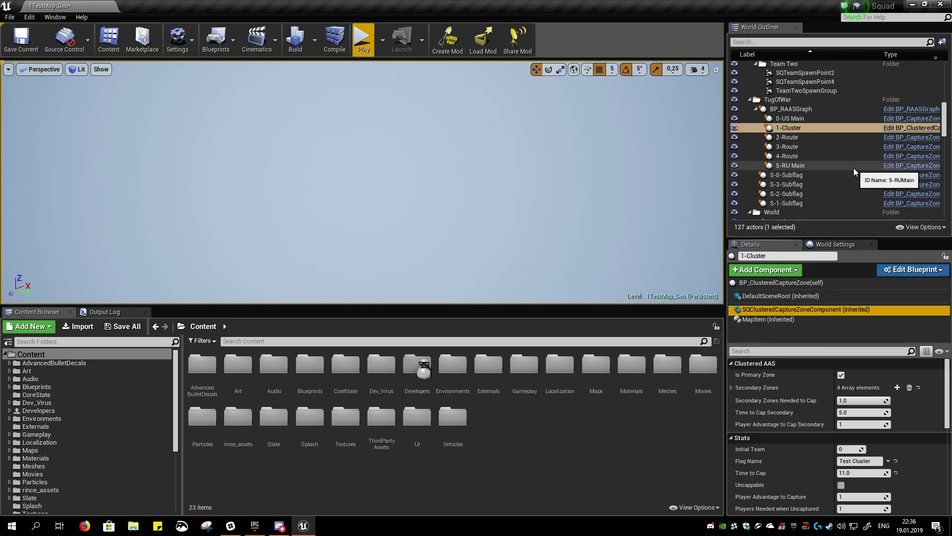
# Step: Examine the Stats settings of S-3-Subflag's SQCaptureZone component, including Time to Cap and Player Advantage to Capture
pyautogui.scroll(1, 853, 168)
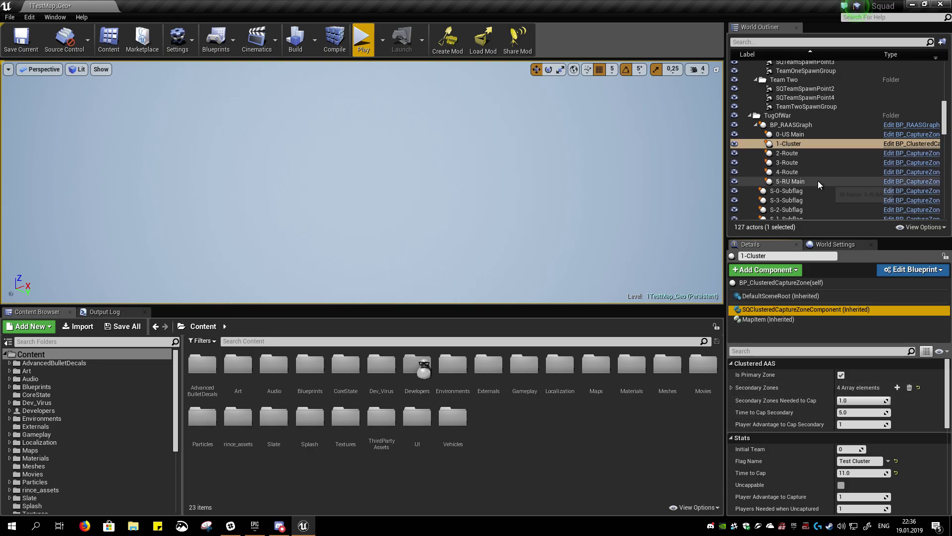
pyautogui.scroll(-3, 819, 185)
pyautogui.click(809, 154)
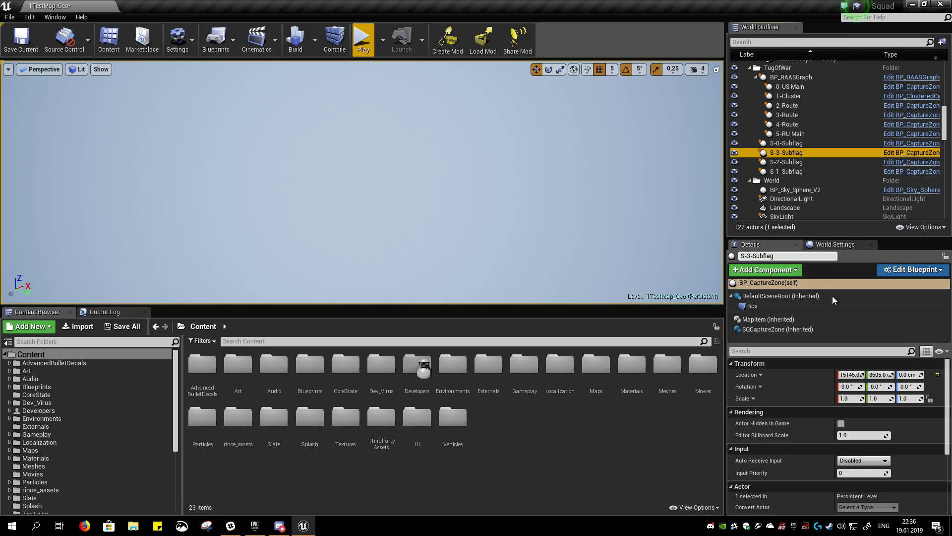
pyautogui.click(764, 329)
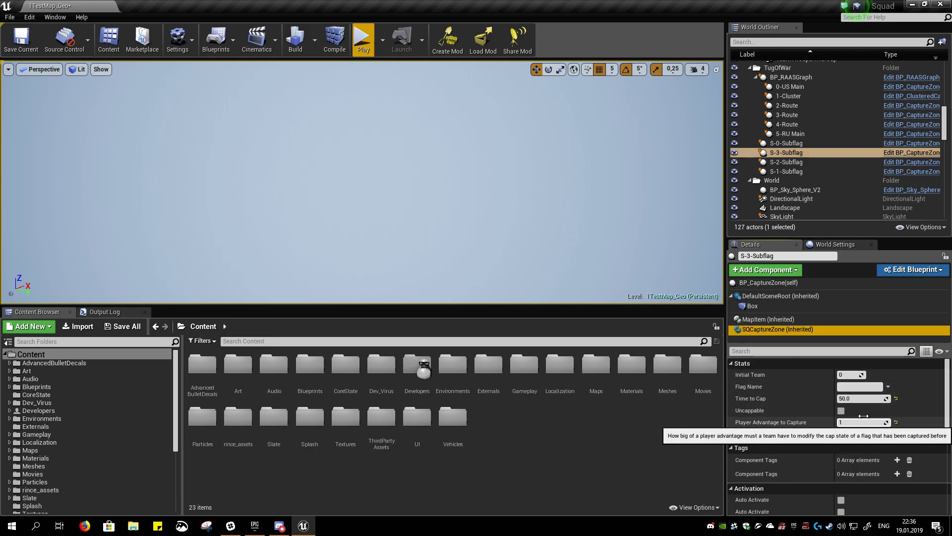
# Step: Look at S-0-Subflag and bring back the SQClusteredCaptureZoneComponent settings of 1-Cluster for comparison
pyautogui.click(814, 144)
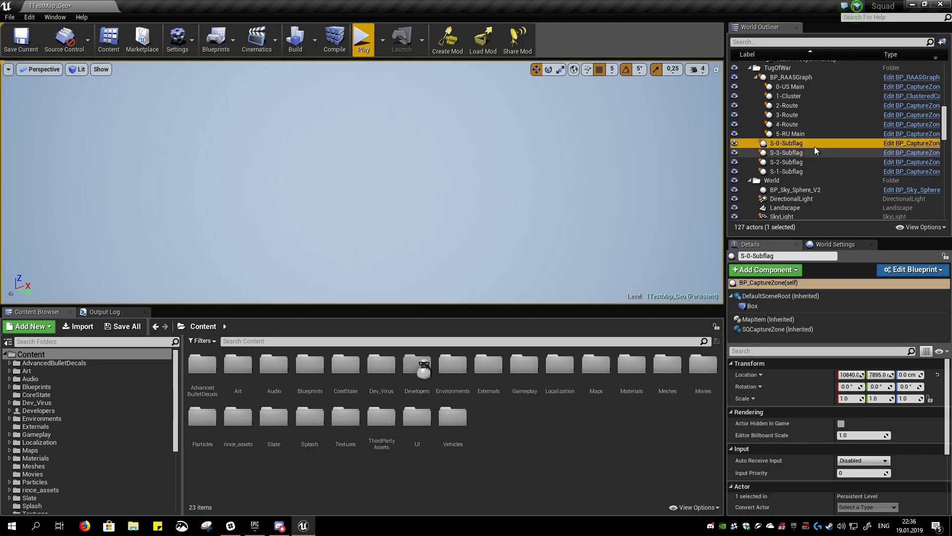
pyautogui.click(808, 94)
pyautogui.click(788, 311)
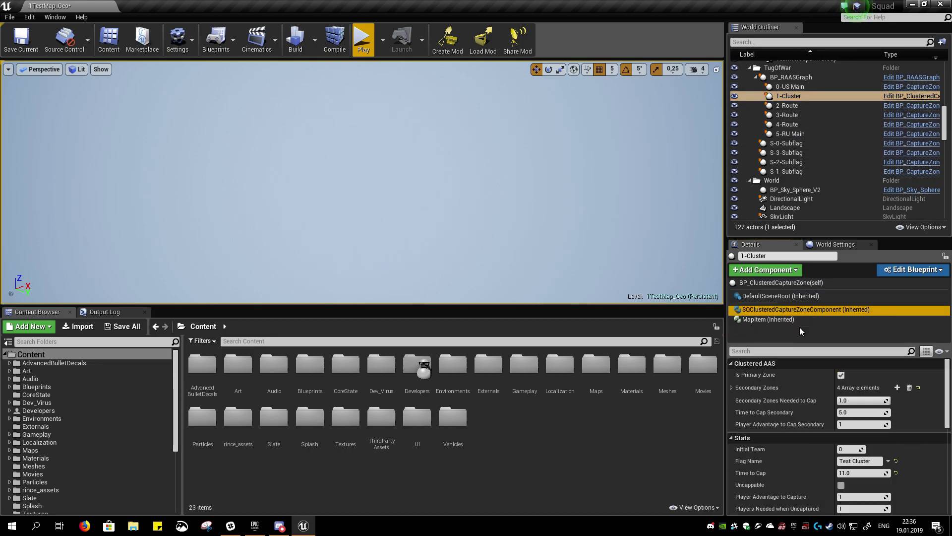